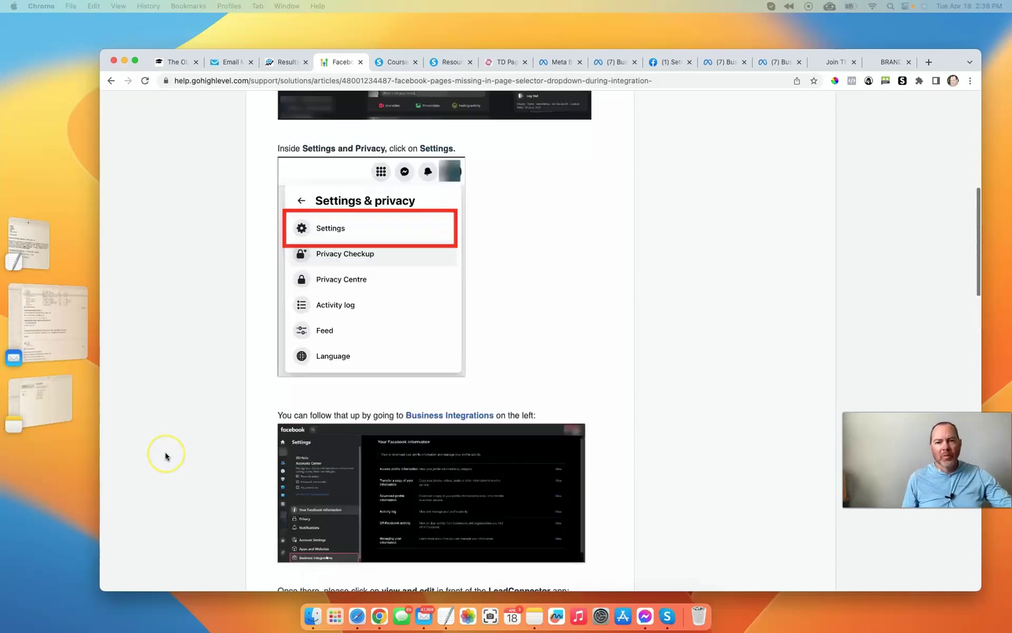
Skim the help article on Facebook Pages missing in the Page Selector Dropdown and highlight its title
{"action": "scroll", "coordinate": [166, 456], "scroll_direction": "down", "scroll_amount": 1}
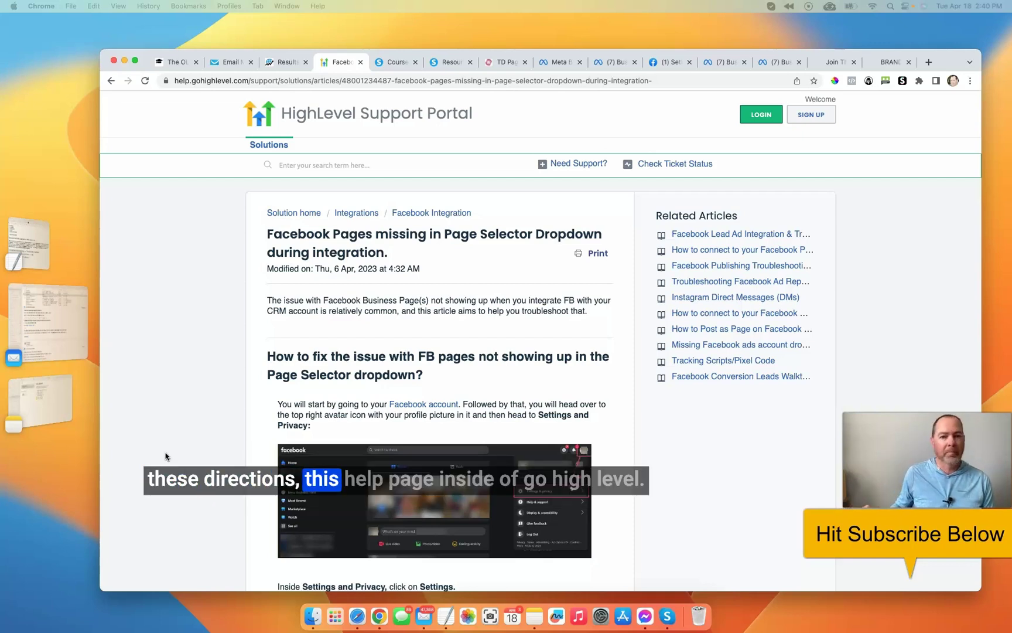
{"action": "left_click", "coordinate": [236, 450]}
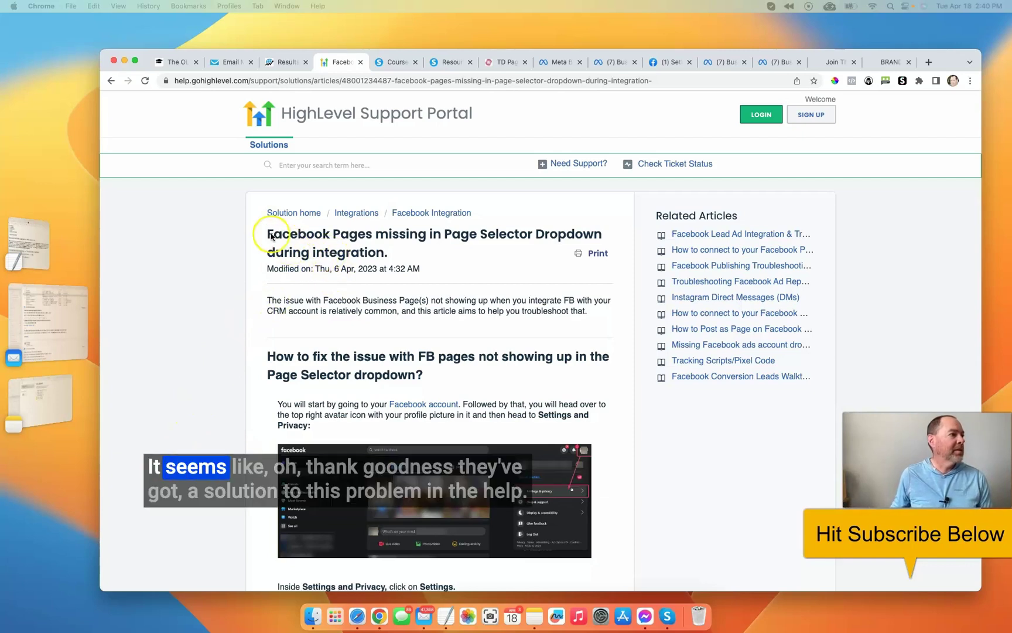
{"action": "left_click_drag", "start_coordinate": [389, 252], "coordinate": [265, 236]}
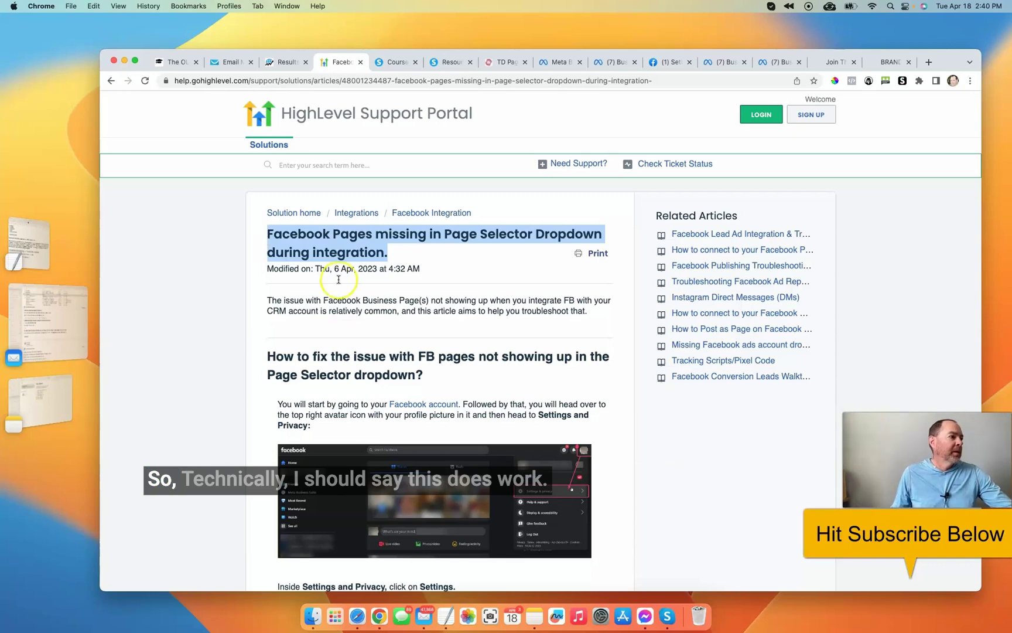
{"action": "left_click", "coordinate": [414, 338]}
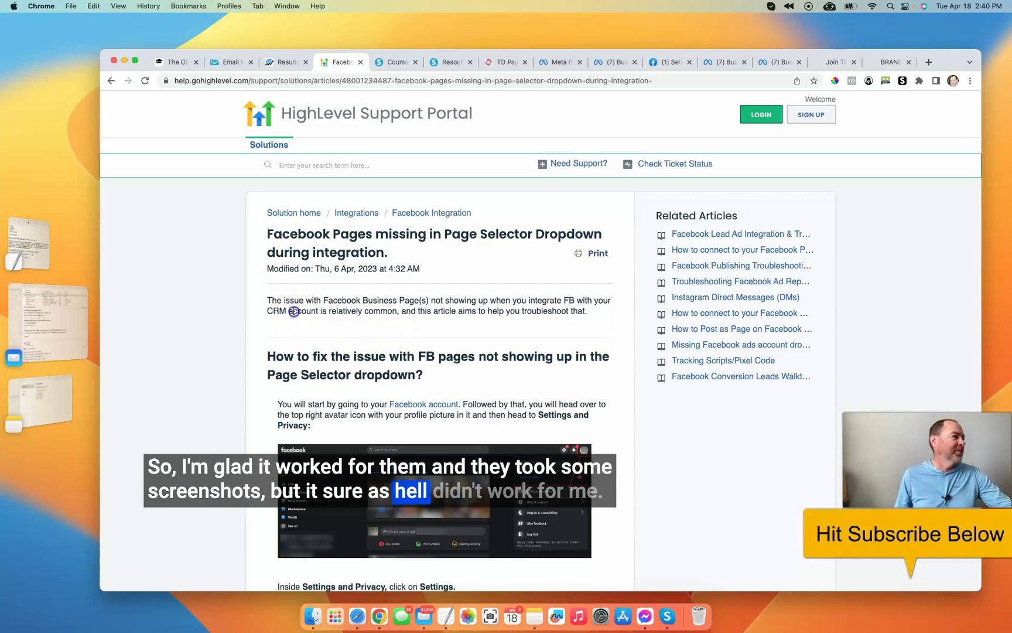
Read the article's opening fix instructions, from the Facebook account through Settings and Privacy to Settings
{"action": "scroll", "coordinate": [293, 314], "scroll_direction": "down", "scroll_amount": 5}
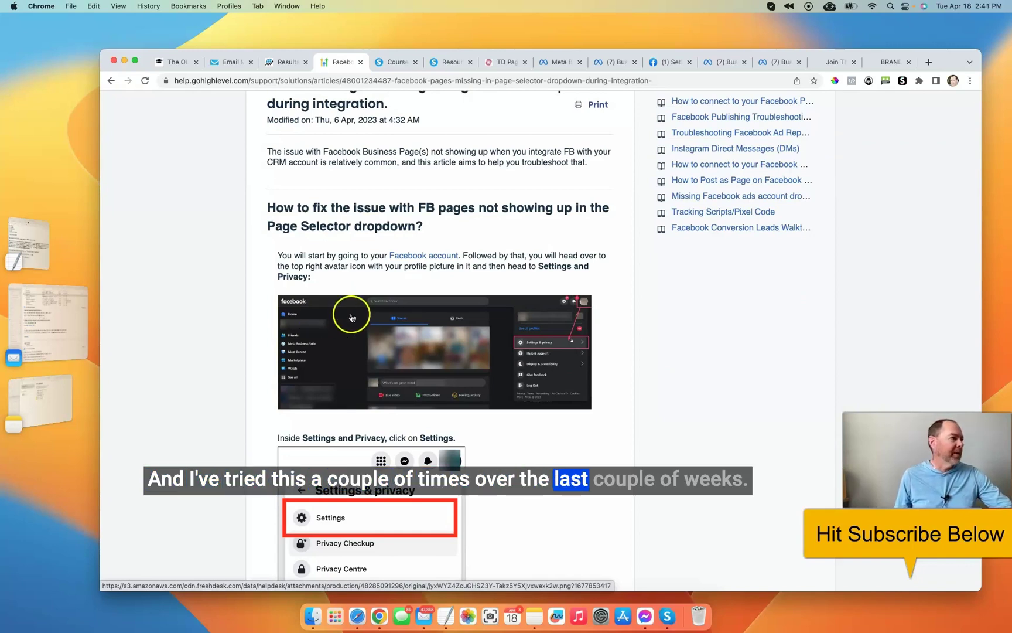
{"action": "left_click", "coordinate": [244, 309]}
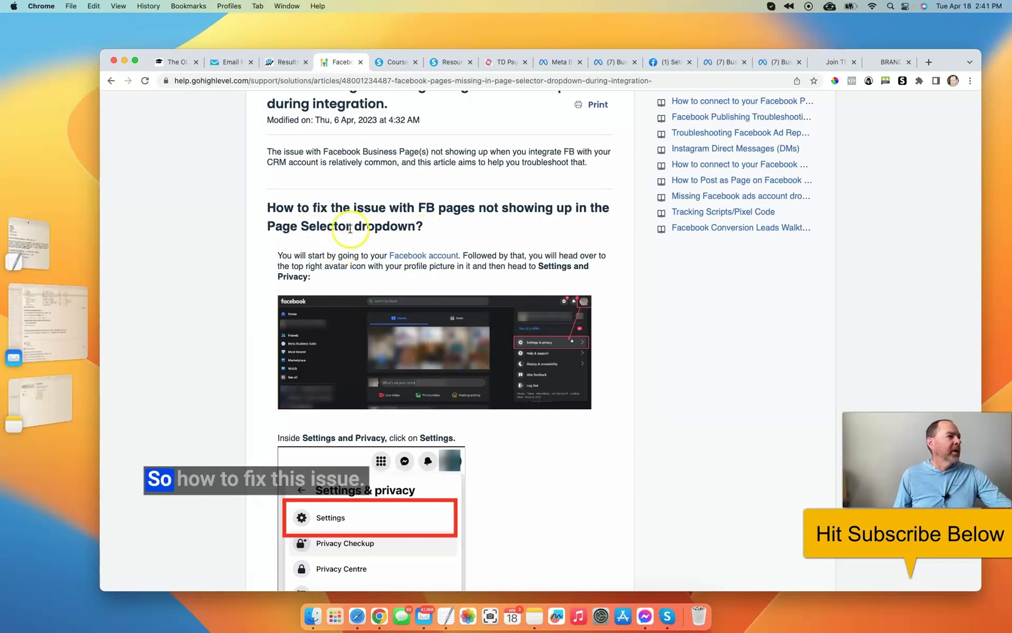
{"action": "scroll", "coordinate": [454, 229], "scroll_direction": "down", "scroll_amount": 5}
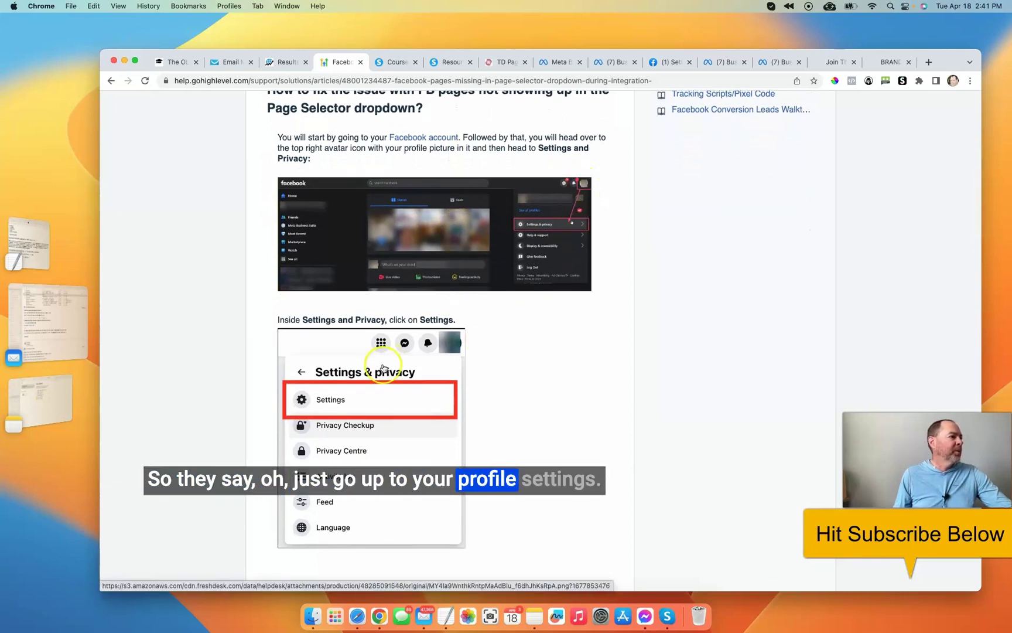
{"action": "scroll", "coordinate": [511, 381], "scroll_direction": "down", "scroll_amount": 10}
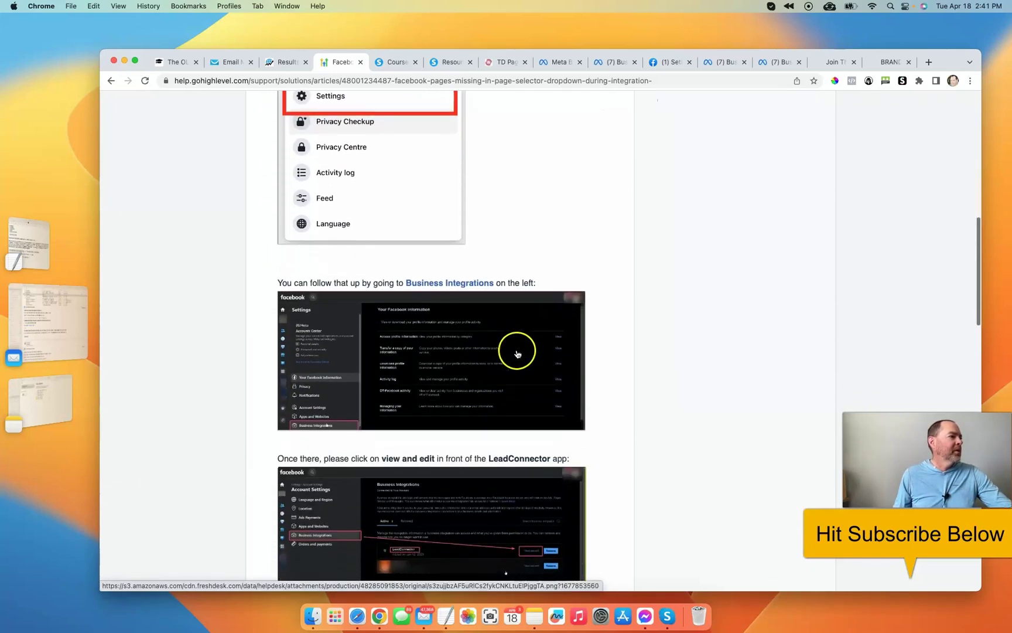
{"action": "scroll", "coordinate": [517, 353], "scroll_direction": "up", "scroll_amount": 15}
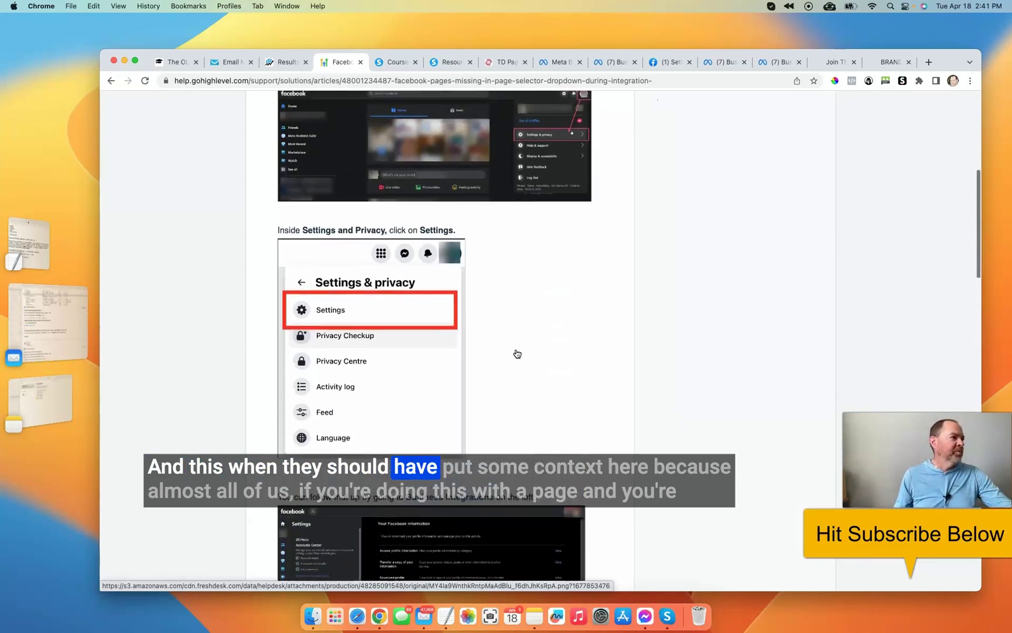
{"action": "scroll", "coordinate": [515, 353], "scroll_direction": "up", "scroll_amount": 2}
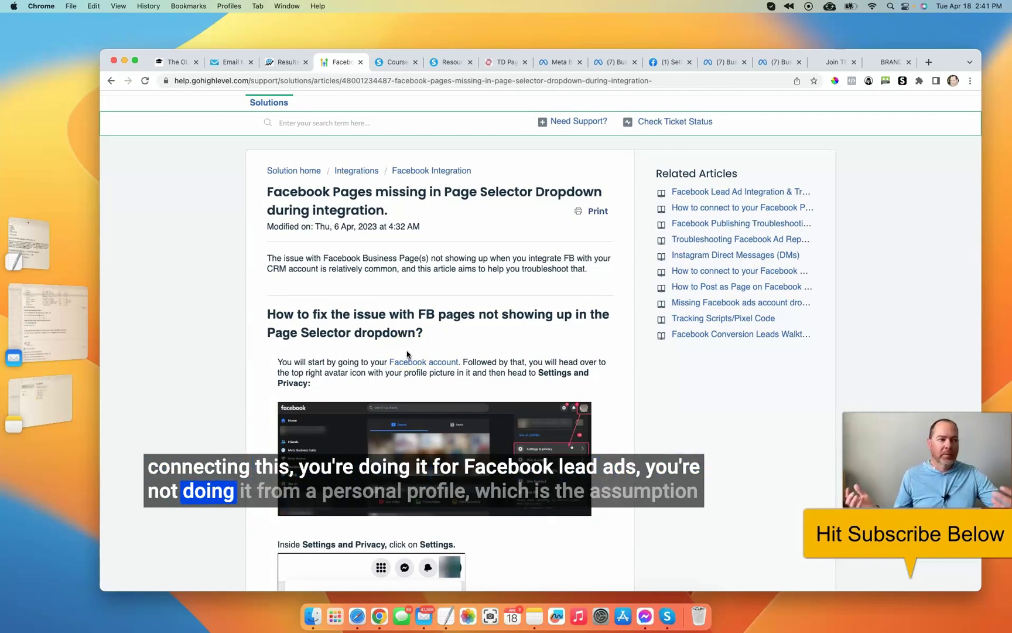
{"action": "left_click", "coordinate": [341, 534]}
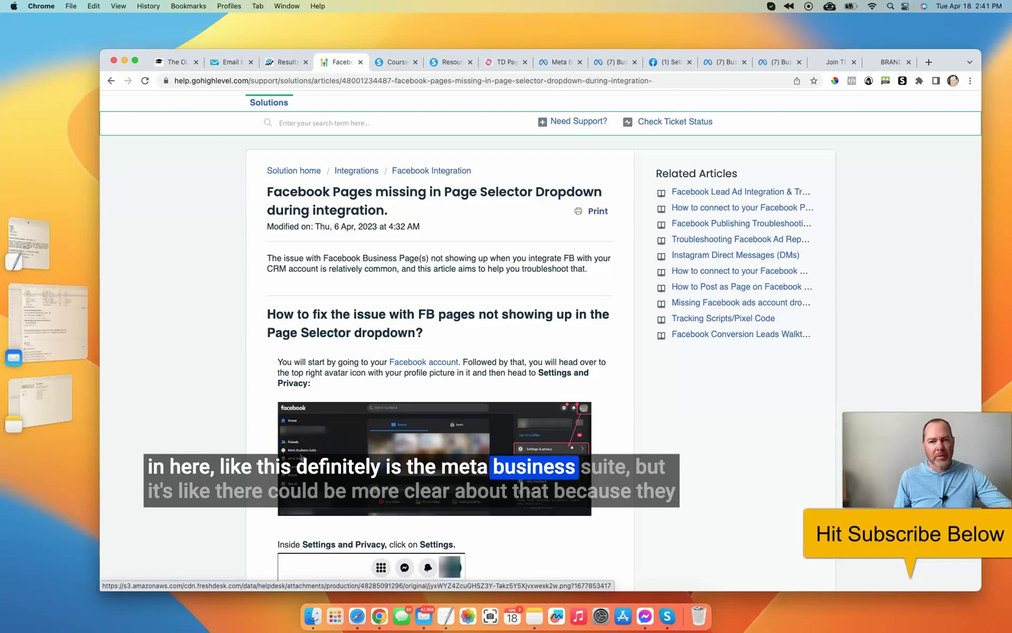
Examine the article's instructions for reaching Business Integrations and viewing and editing the LeadConnector app
{"action": "scroll", "coordinate": [493, 454], "scroll_direction": "down", "scroll_amount": 5}
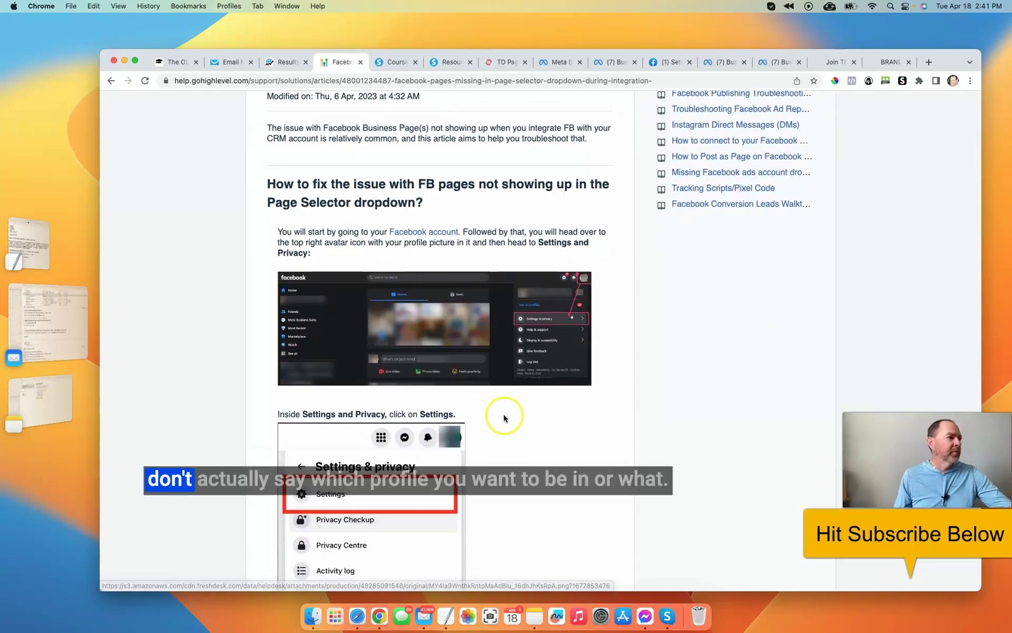
{"action": "scroll", "coordinate": [515, 430], "scroll_direction": "down", "scroll_amount": 4}
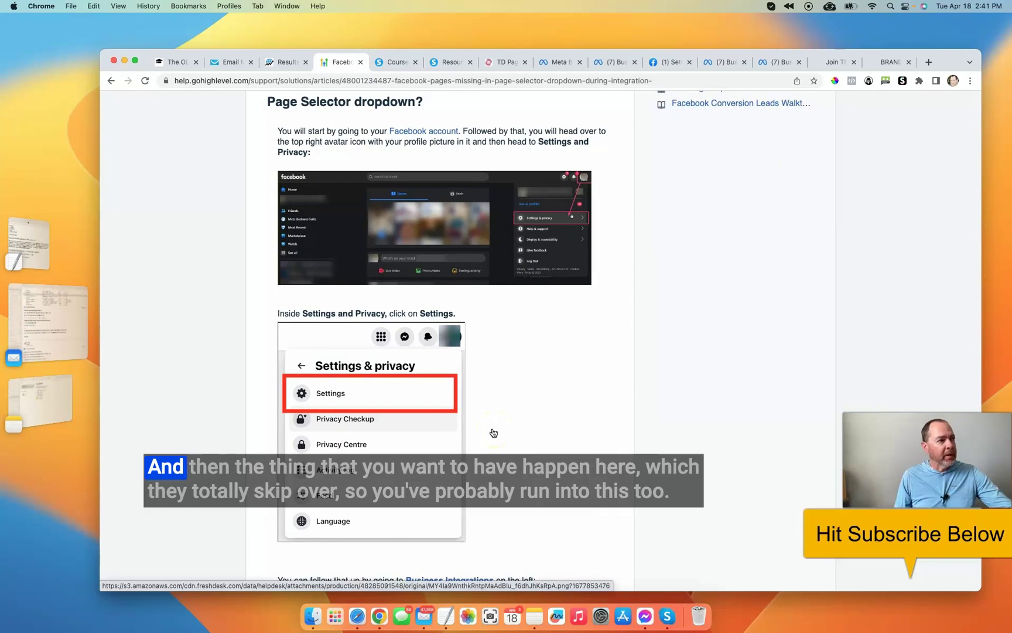
{"action": "scroll", "coordinate": [493, 432], "scroll_direction": "down", "scroll_amount": 10}
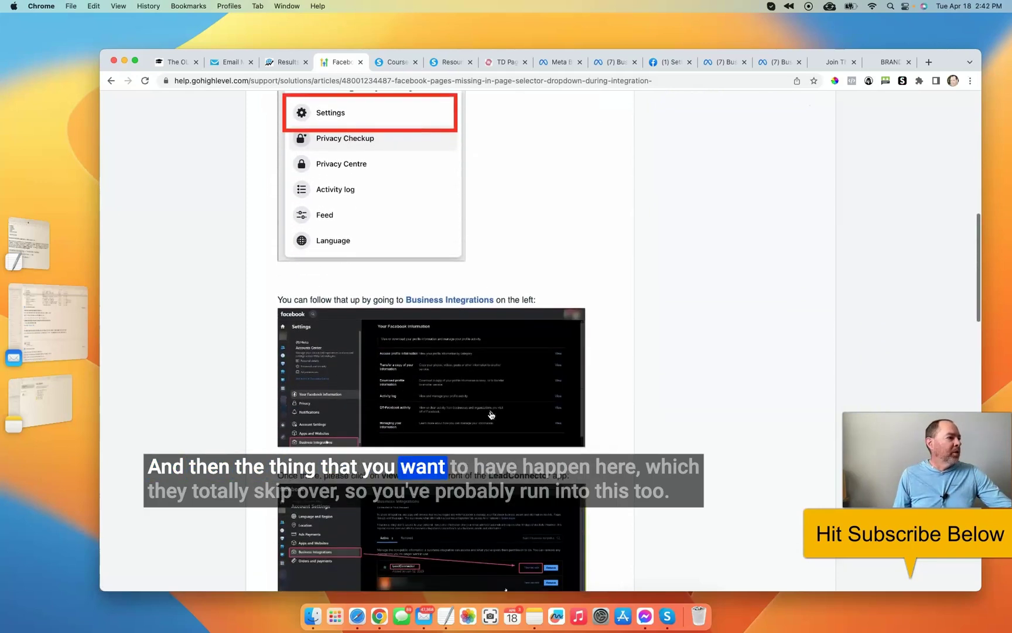
{"action": "scroll", "coordinate": [469, 234], "scroll_direction": "up", "scroll_amount": 1}
{"action": "left_click", "coordinate": [404, 251]}
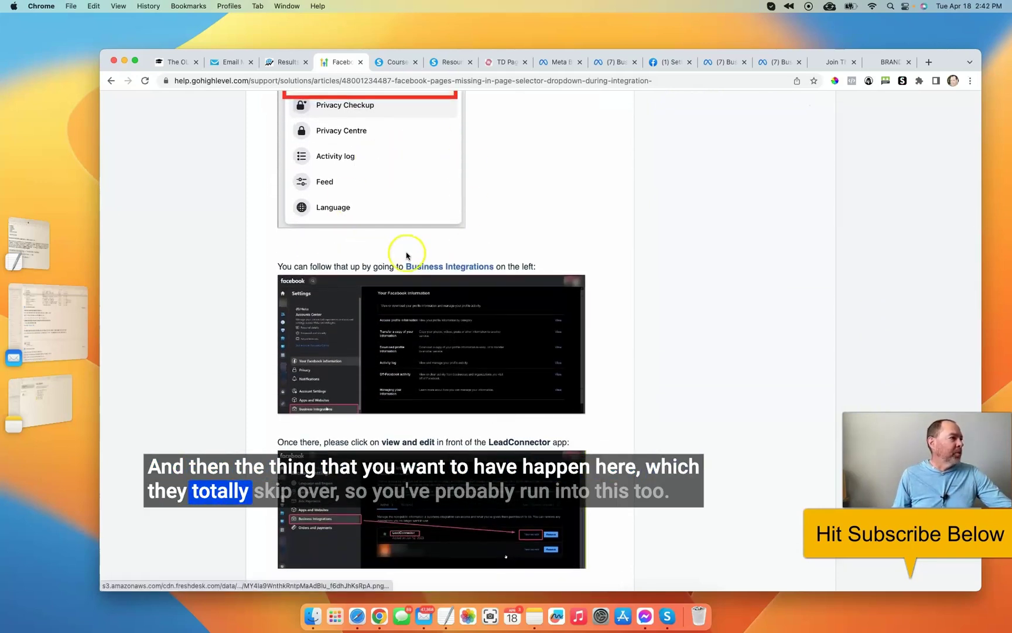
{"action": "scroll", "coordinate": [375, 251], "scroll_direction": "up", "scroll_amount": 4}
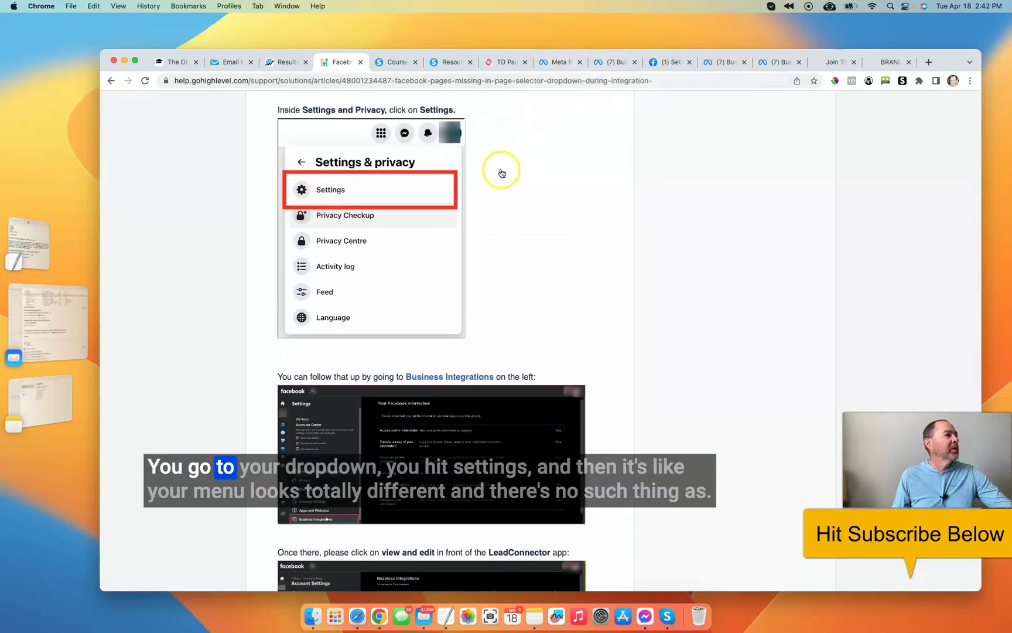
{"action": "scroll", "coordinate": [416, 346], "scroll_direction": "down", "scroll_amount": 5}
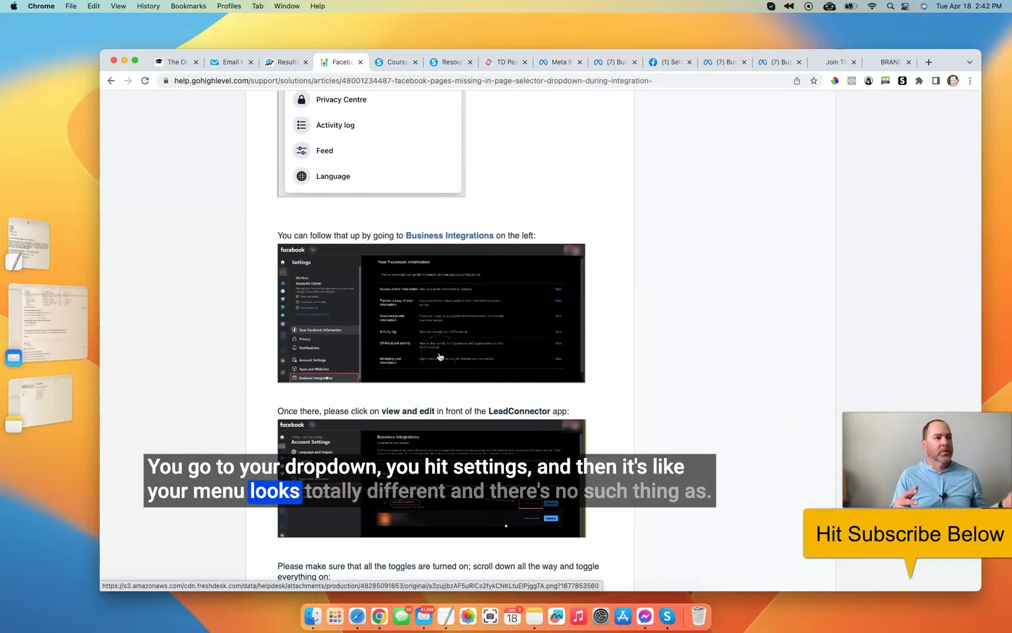
{"action": "left_click", "coordinate": [426, 238]}
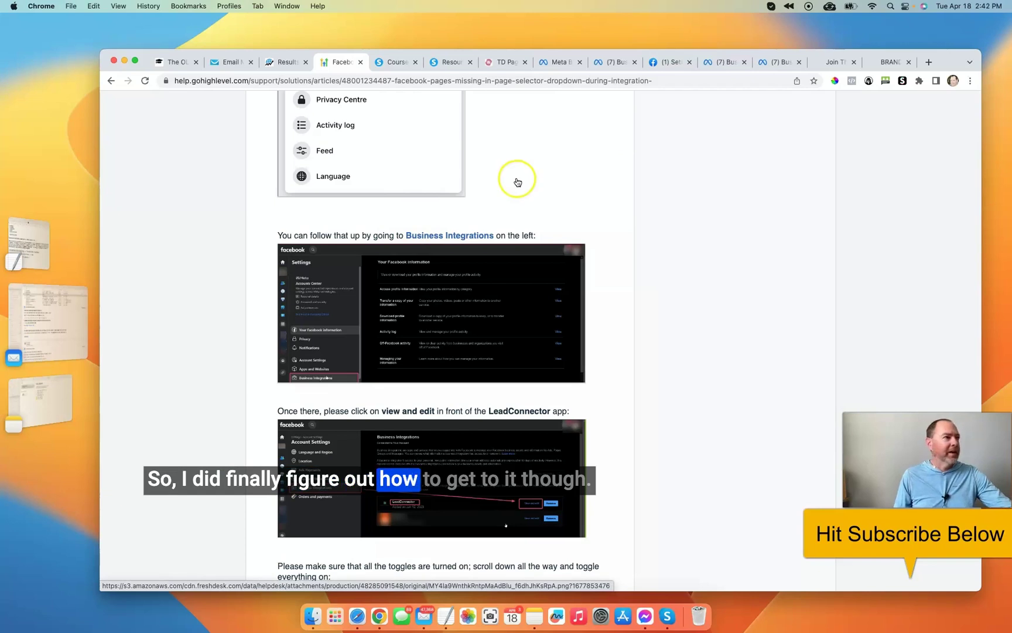
Check in the Meta Business Suite settings that the Resultspress business account is the active one
{"action": "left_click", "coordinate": [555, 62]}
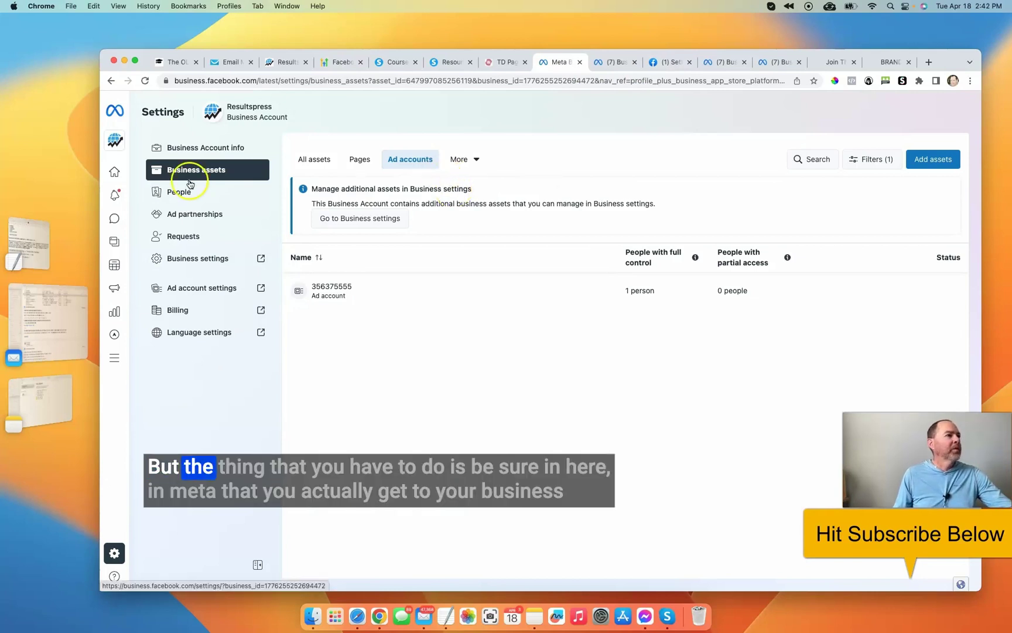
{"action": "left_click", "coordinate": [199, 126]}
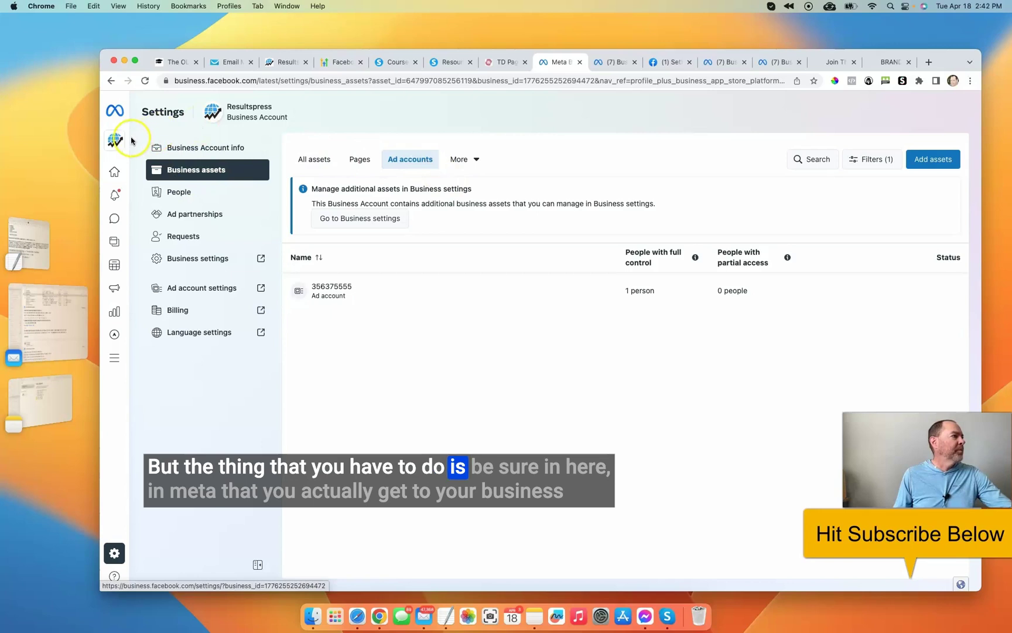
{"action": "mouse_move", "coordinate": [118, 144]}
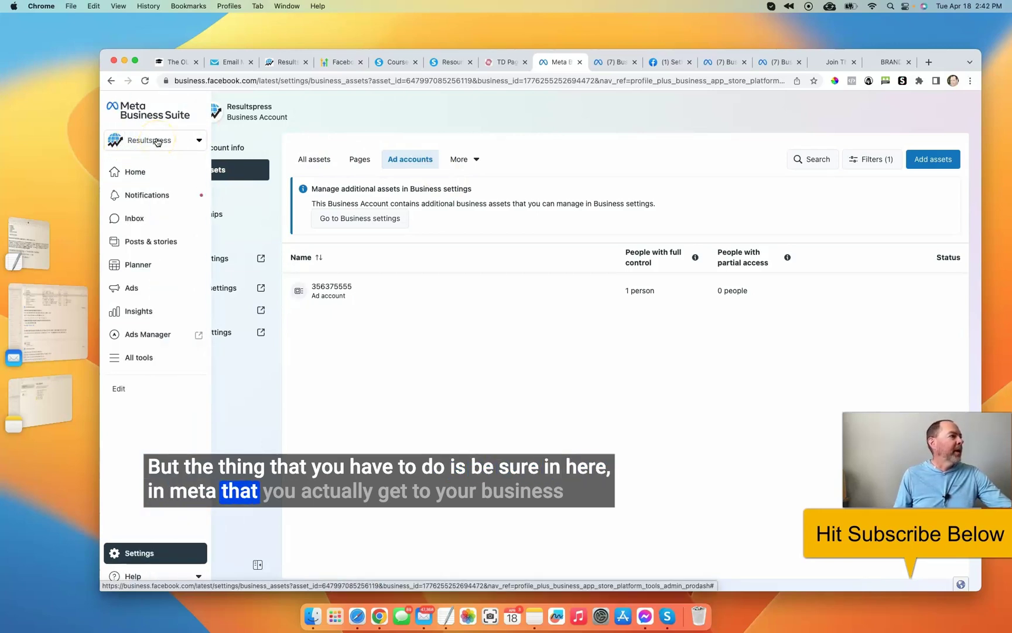
{"action": "left_click", "coordinate": [266, 123]}
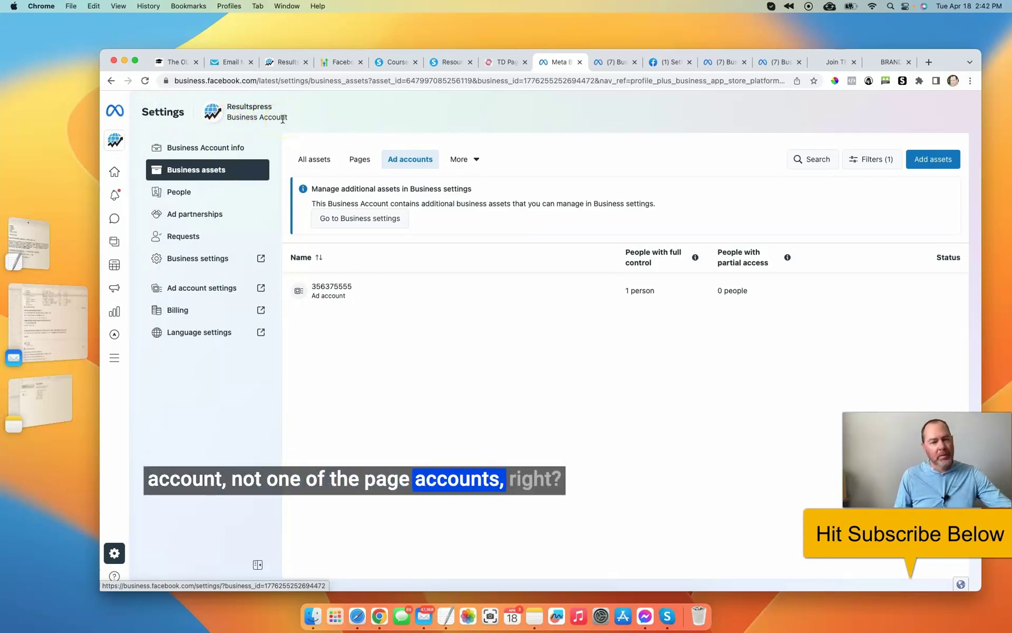
Review the help article's Settings and Privacy instructions again and look at HighLevel's Integrations settings
{"action": "left_click", "coordinate": [332, 62]}
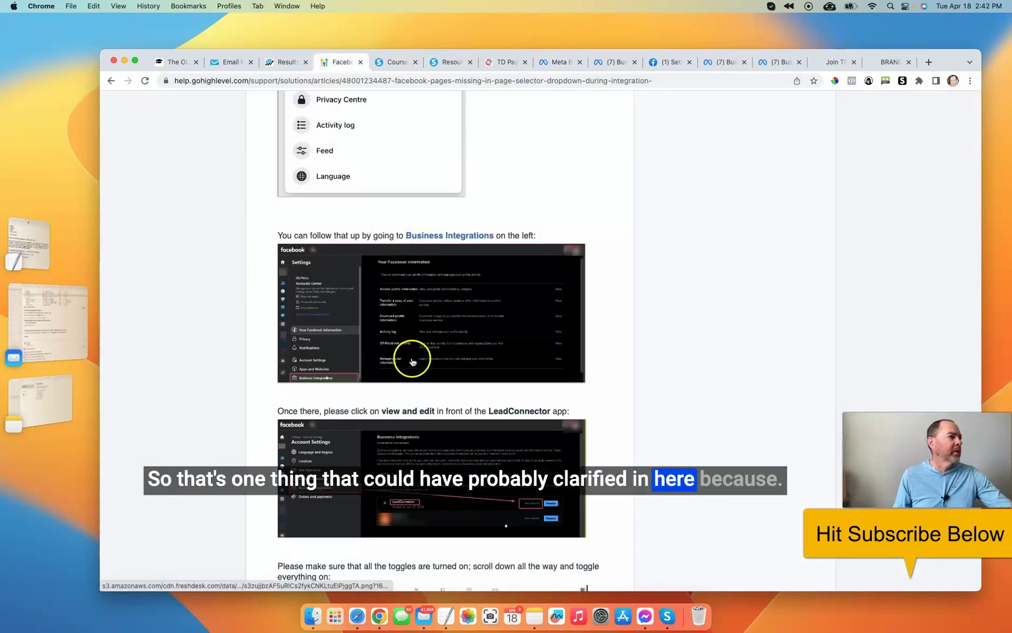
{"action": "scroll", "coordinate": [413, 361], "scroll_direction": "up", "scroll_amount": 5}
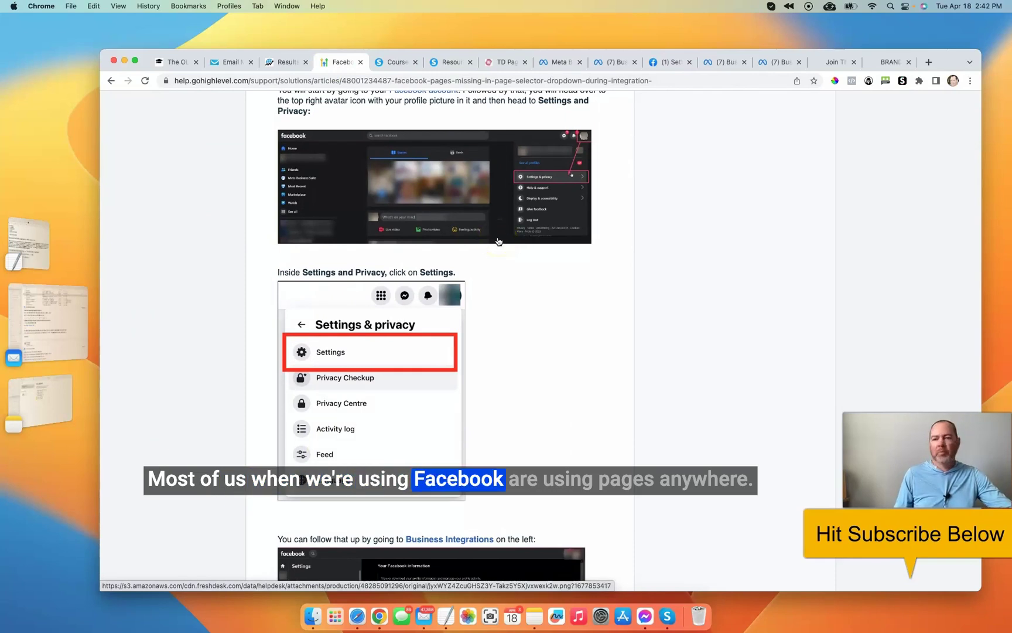
{"action": "left_click", "coordinate": [271, 64]}
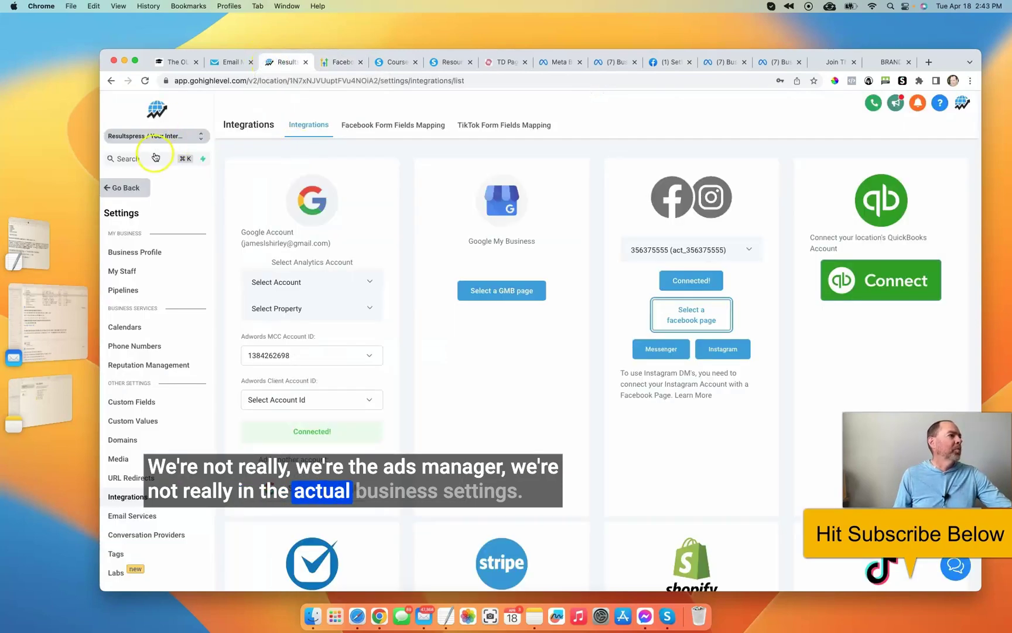
{"action": "left_click", "coordinate": [339, 64]}
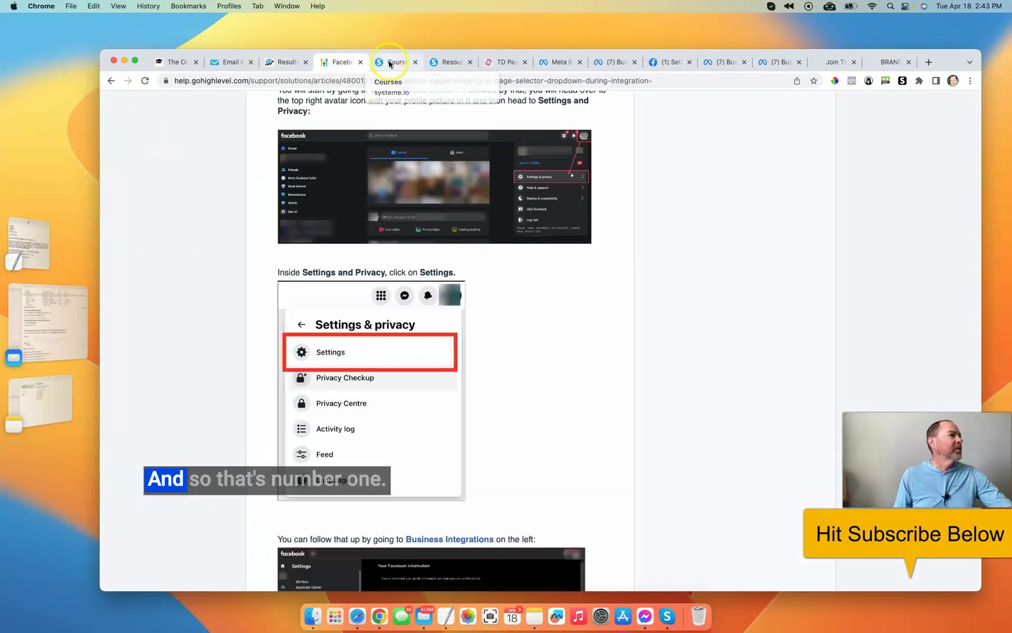
Look through Leads Access and Connected apps in the Resultspress Meta Business settings for the LeadConnector app
{"action": "left_click", "coordinate": [557, 64]}
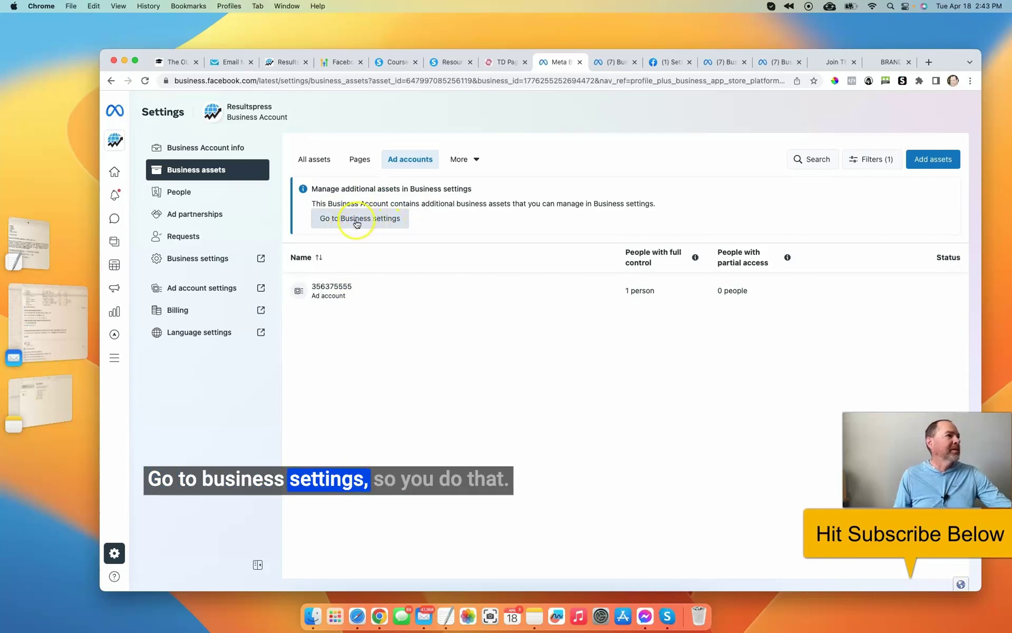
{"action": "left_click", "coordinate": [614, 62]}
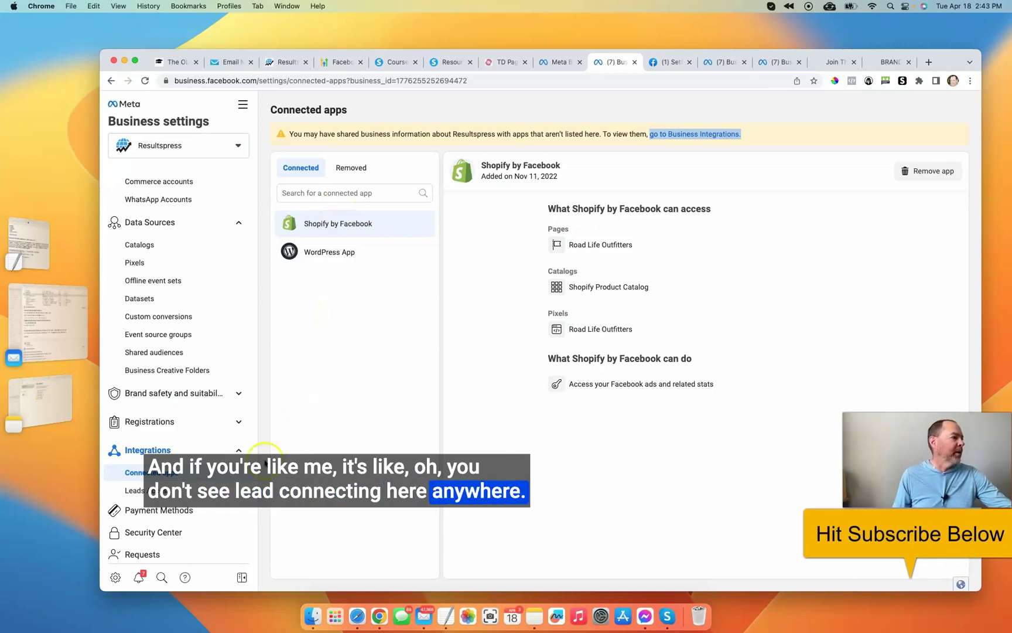
{"action": "left_click", "coordinate": [166, 493]}
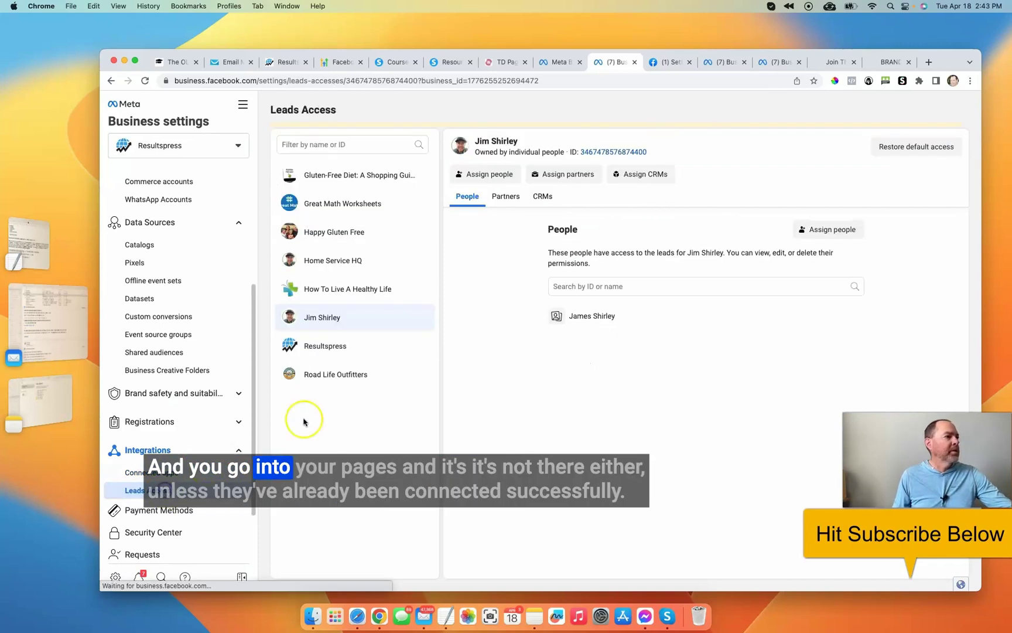
{"action": "left_click", "coordinate": [440, 240]}
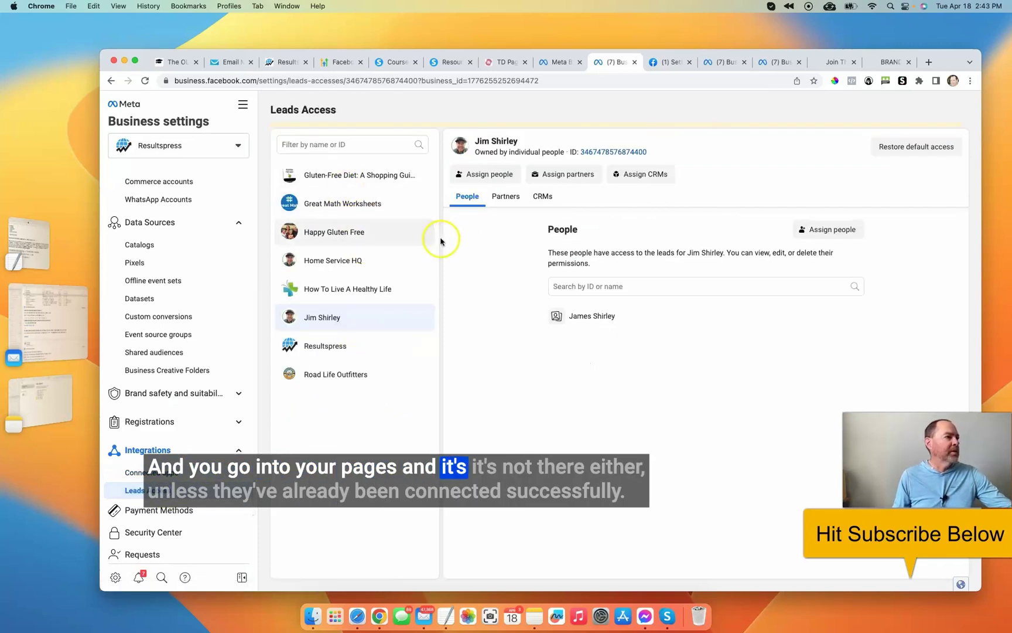
{"action": "left_click", "coordinate": [144, 479]}
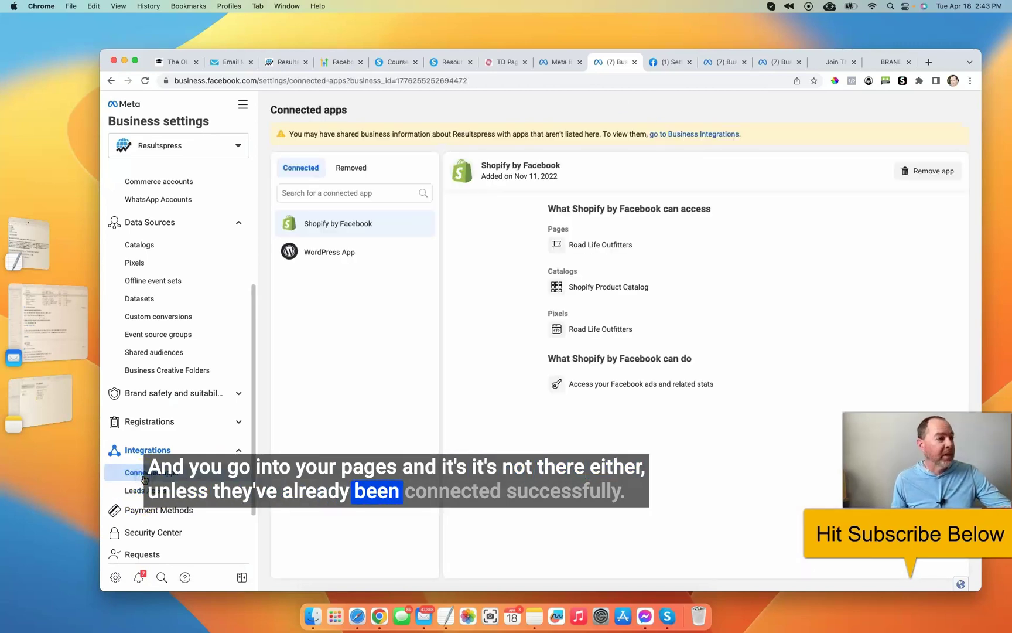
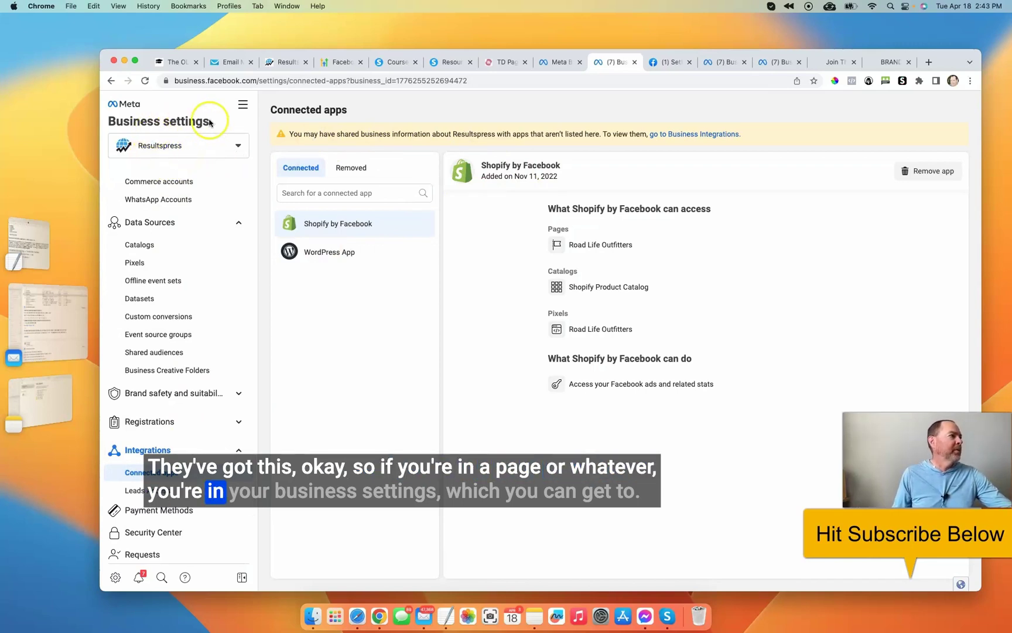
Check the active Resultspress business account and collapse every expanded Business settings section except Integrations
{"action": "left_click", "coordinate": [183, 152]}
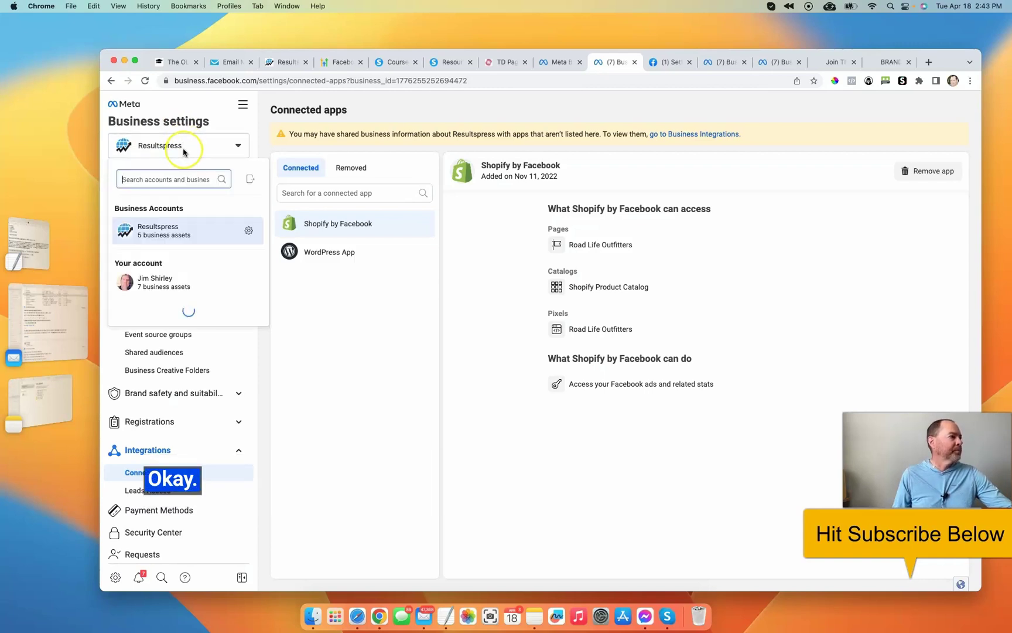
{"action": "left_click", "coordinate": [213, 135]}
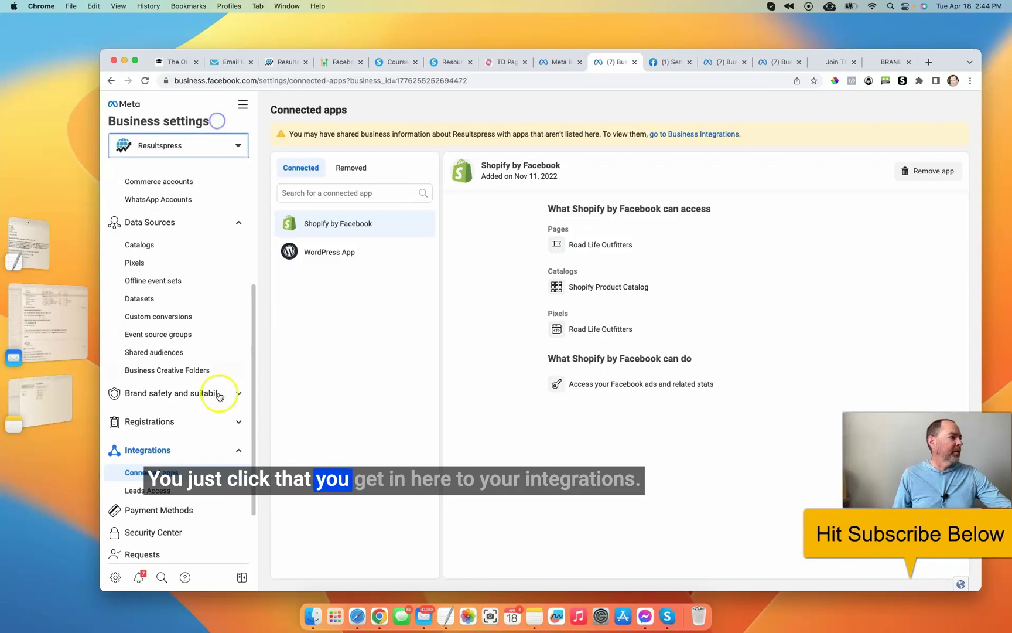
{"action": "left_click", "coordinate": [240, 450]}
{"action": "left_click", "coordinate": [236, 222]}
{"action": "scroll", "coordinate": [234, 270], "scroll_direction": "up", "scroll_amount": 2}
{"action": "left_click", "coordinate": [232, 267]}
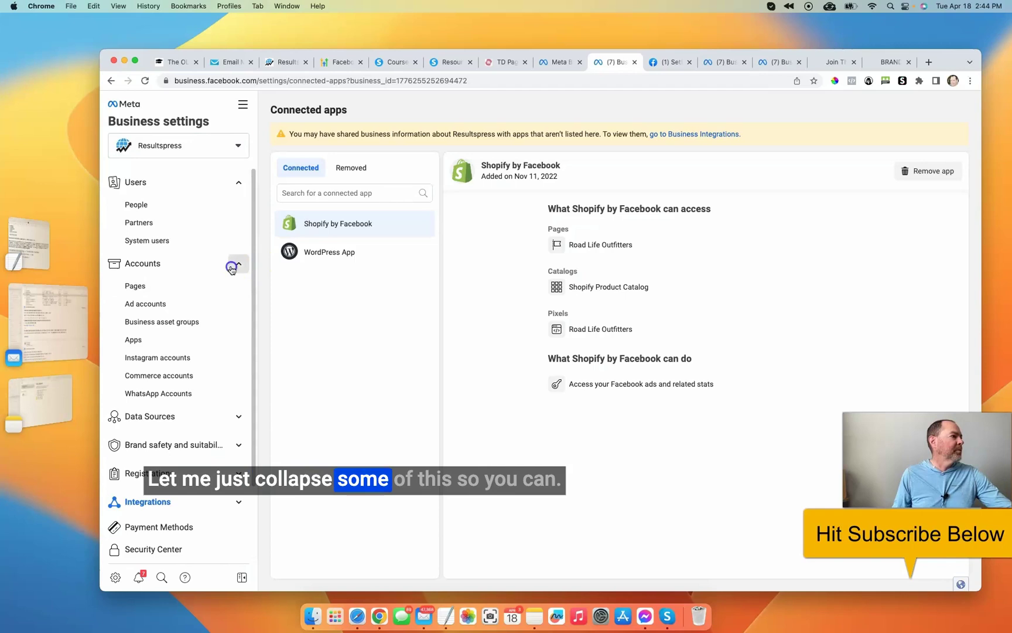
{"action": "left_click", "coordinate": [238, 183]}
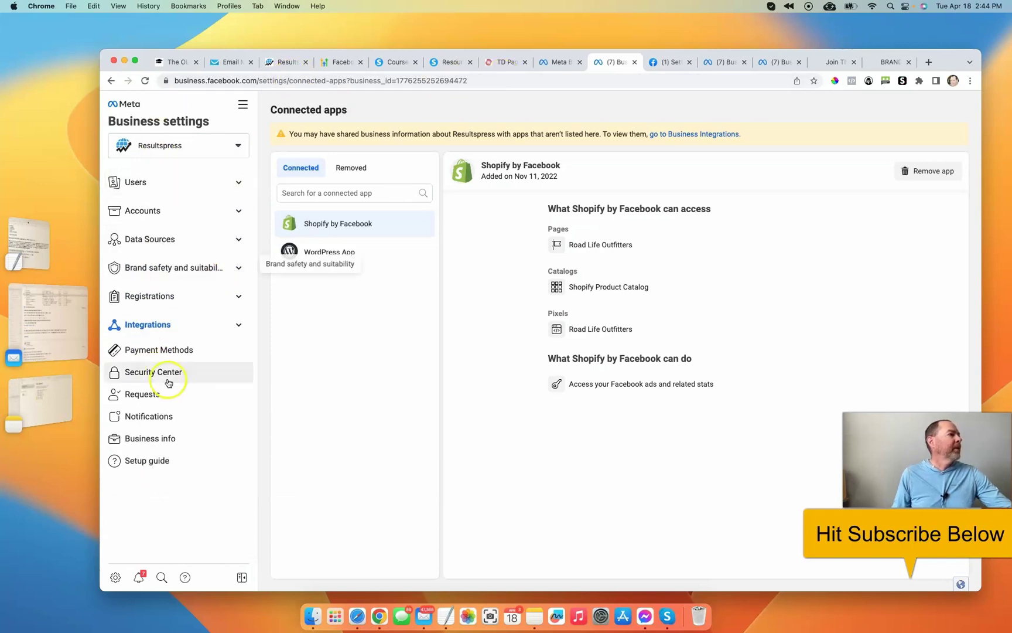
{"action": "left_click", "coordinate": [238, 323]}
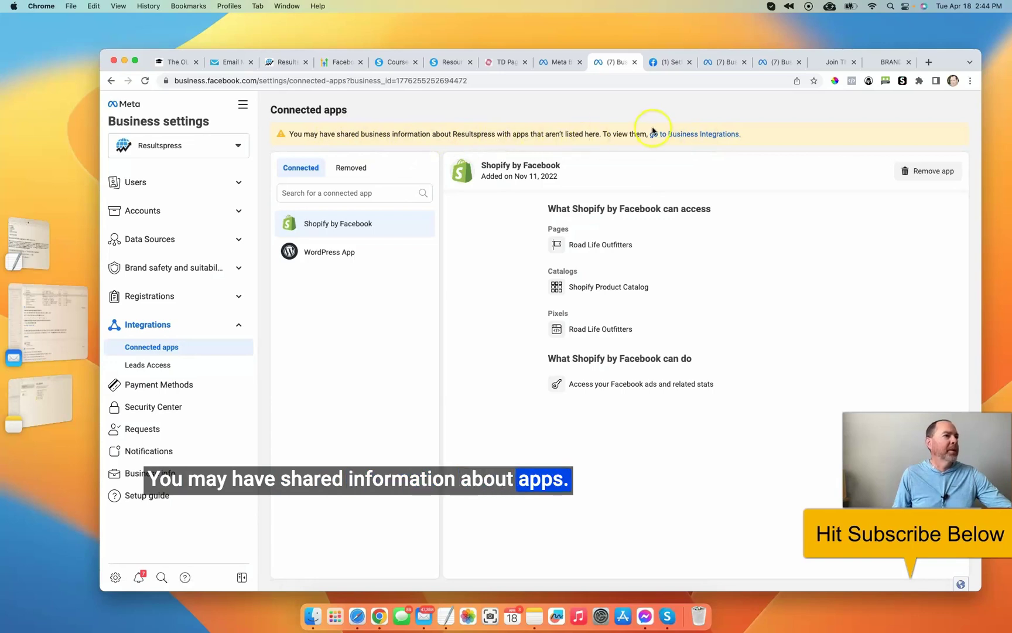
Close the two duplicate Business settings tabs showing Apps and People, keeping the Connected apps page open
{"action": "left_click", "coordinate": [717, 62]}
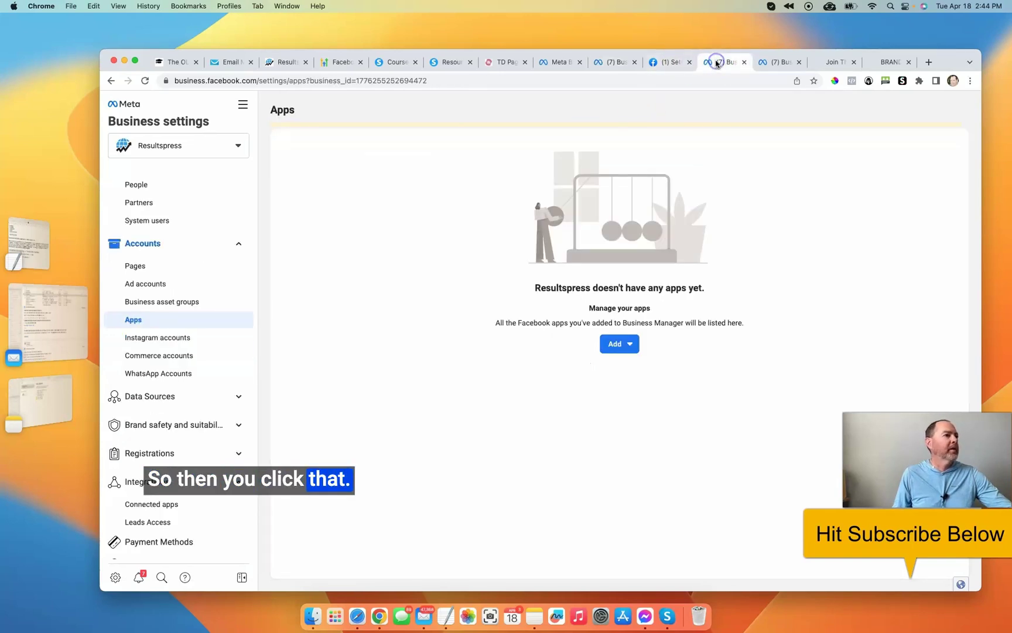
{"action": "left_click", "coordinate": [764, 63]}
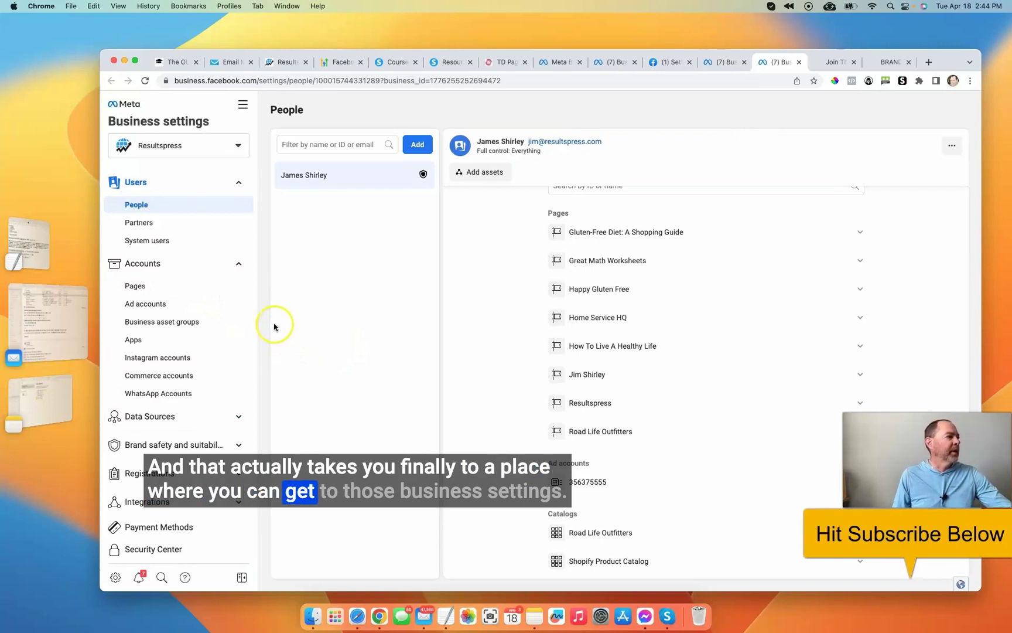
{"action": "scroll", "coordinate": [223, 336], "scroll_direction": "down", "scroll_amount": 2}
{"action": "scroll", "coordinate": [222, 336], "scroll_direction": "down", "scroll_amount": 2}
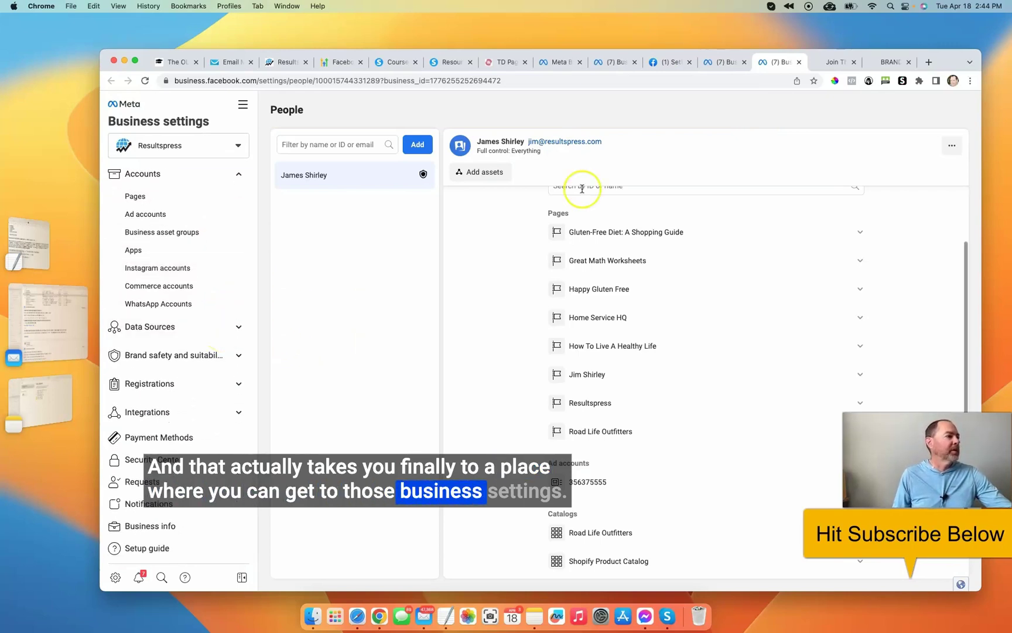
{"action": "left_click", "coordinate": [729, 67]}
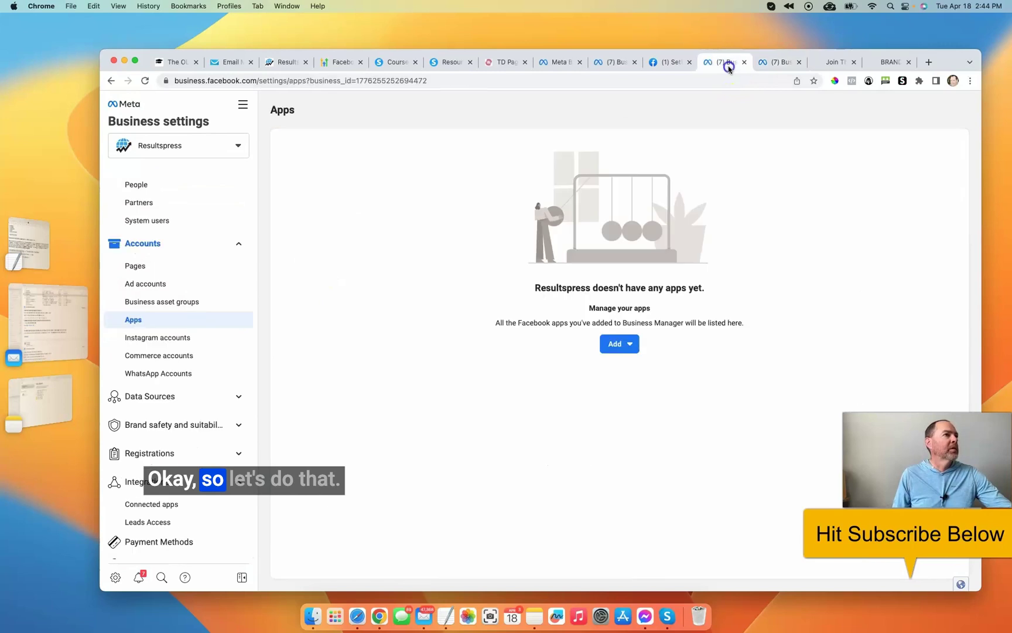
{"action": "left_click", "coordinate": [615, 62]}
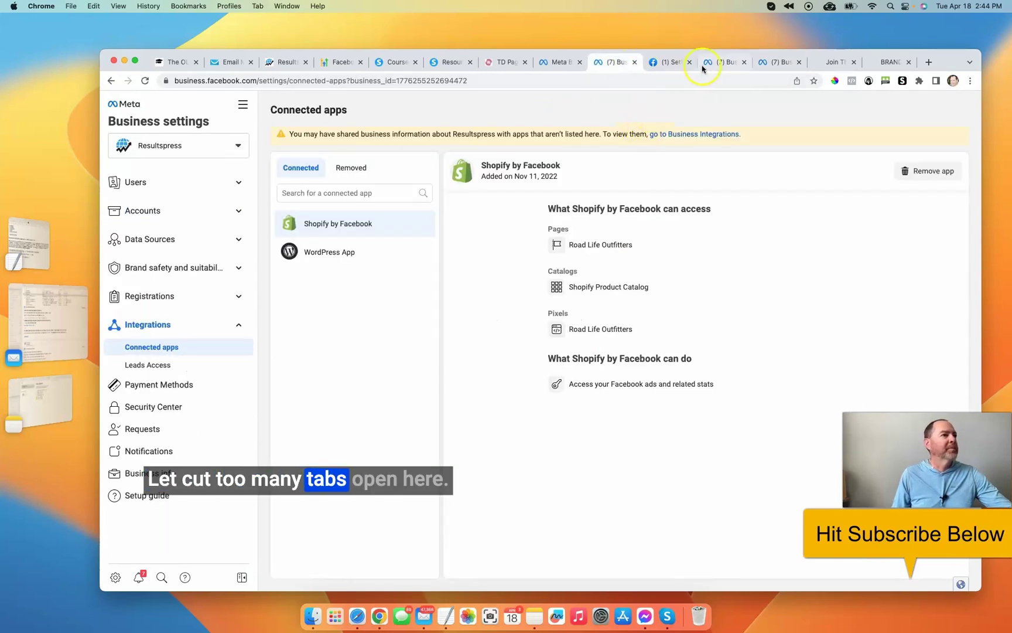
{"action": "left_click", "coordinate": [743, 62]}
{"action": "left_click", "coordinate": [744, 62]}
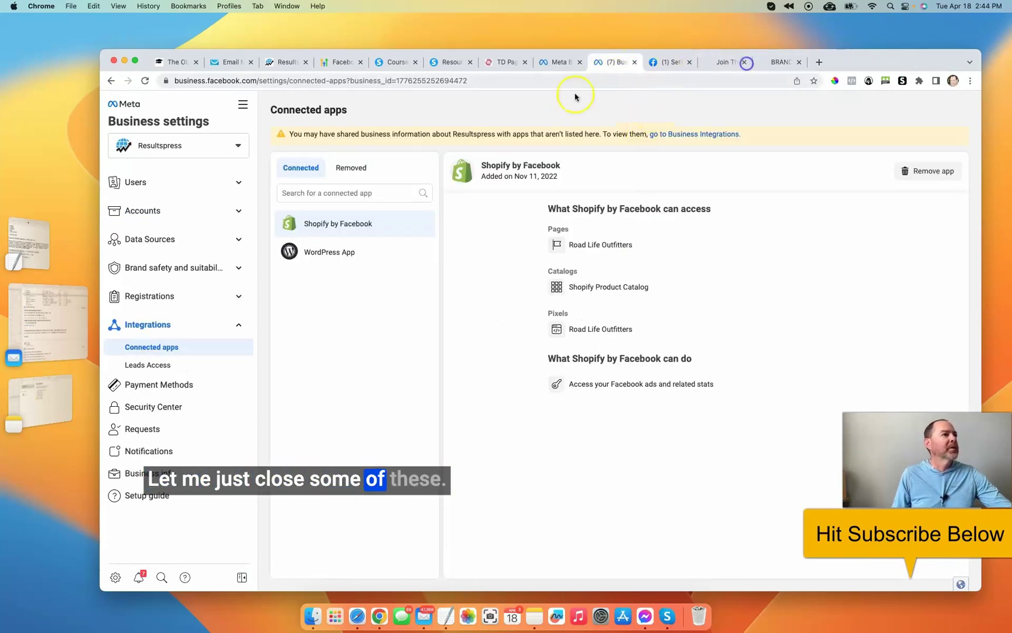
Go to Facebook's Business Integrations from the Connected apps notice and open LeadConnector for viewing and editing
{"action": "left_click", "coordinate": [697, 134]}
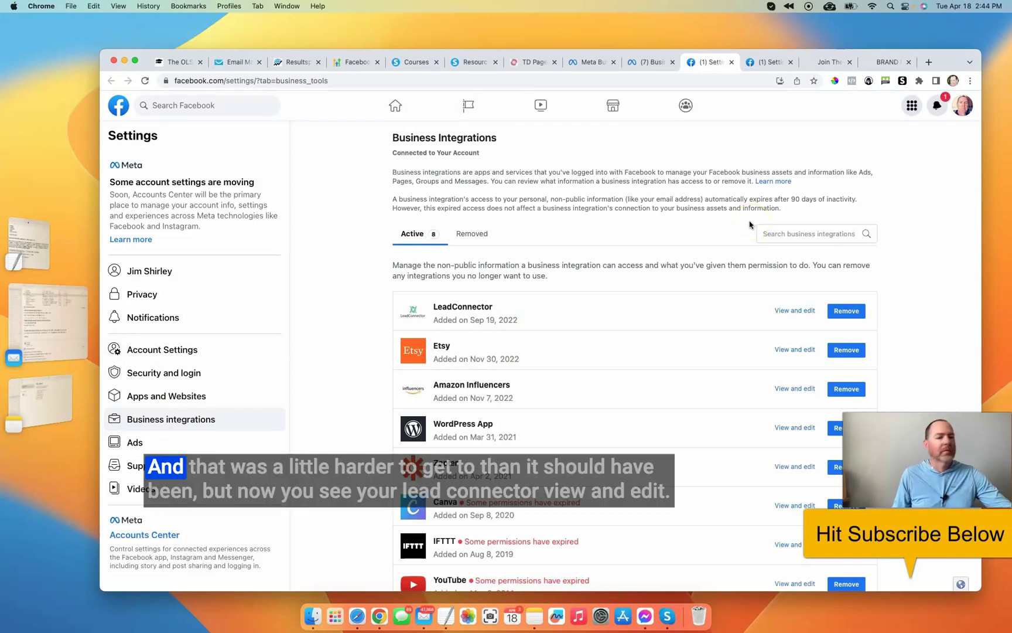
{"action": "scroll", "coordinate": [654, 256], "scroll_direction": "down", "scroll_amount": 2}
{"action": "scroll", "coordinate": [654, 255], "scroll_direction": "down", "scroll_amount": 1}
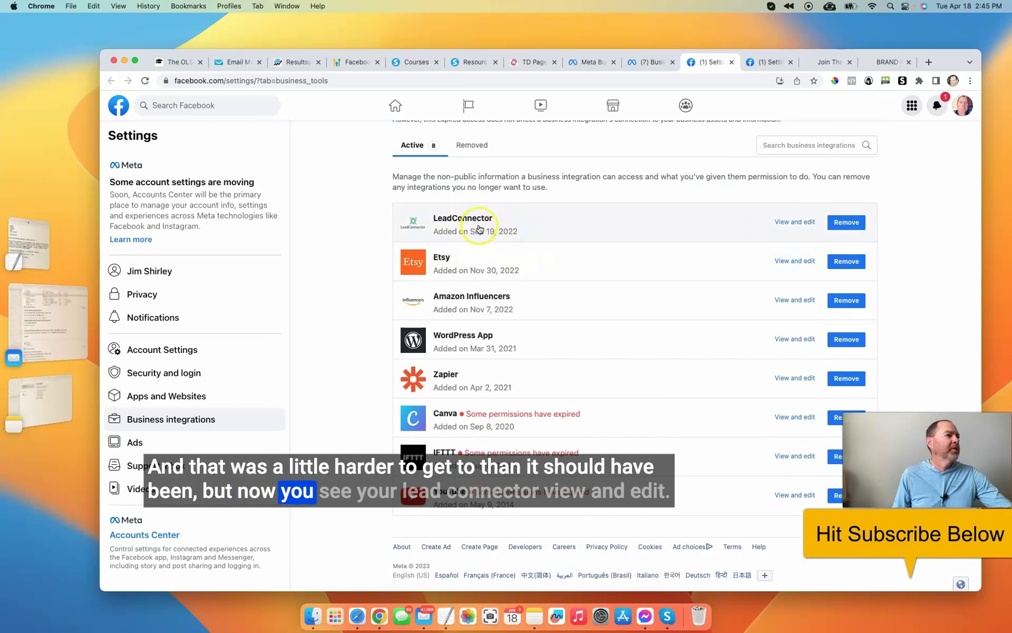
{"action": "left_click", "coordinate": [803, 223]}
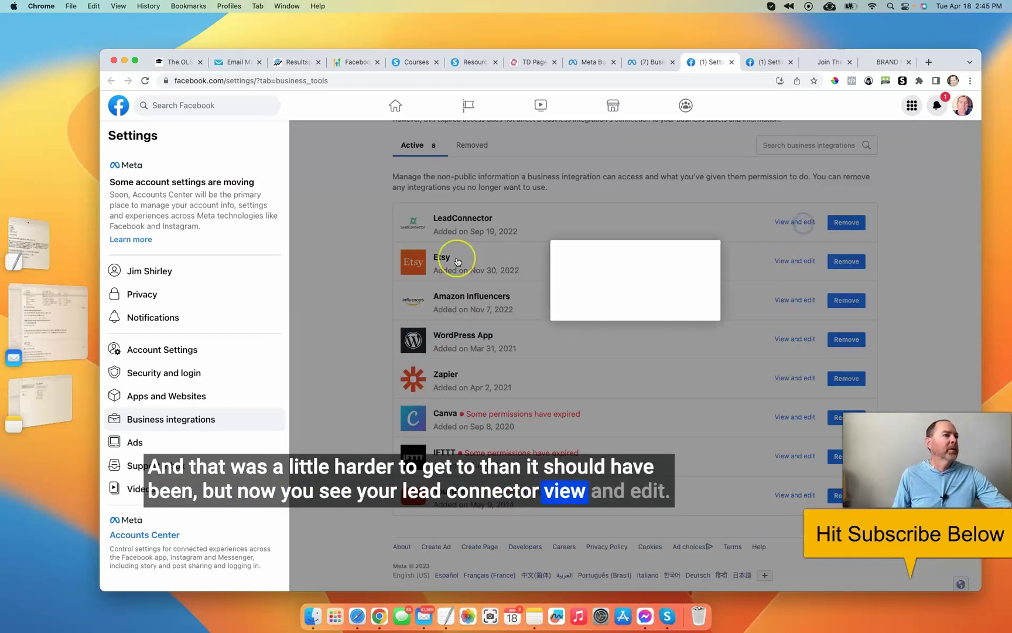
Expand LeadConnector's full page list for Messenger conversations, enable the page bearing the account owner's name, and save the permissions
{"action": "scroll", "coordinate": [615, 293], "scroll_direction": "down", "scroll_amount": 5}
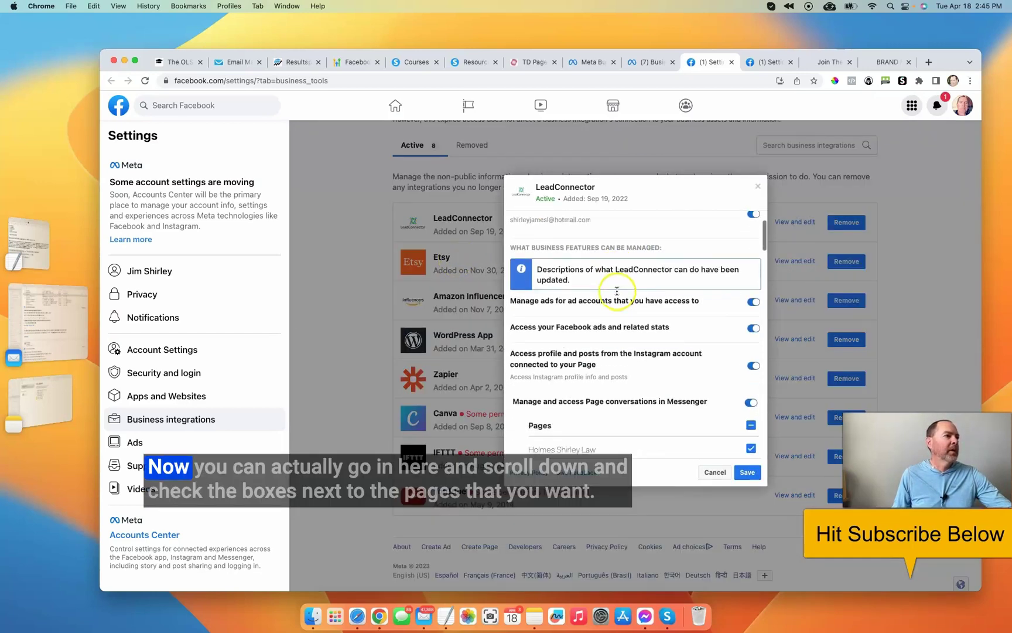
{"action": "scroll", "coordinate": [616, 291], "scroll_direction": "down", "scroll_amount": 2}
{"action": "left_click", "coordinate": [570, 319]}
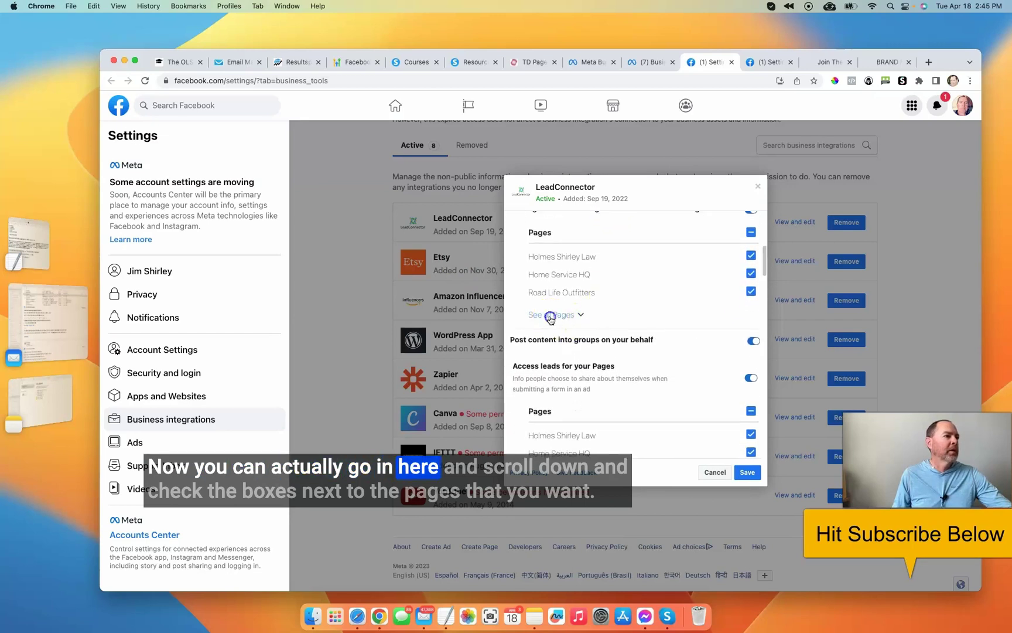
{"action": "scroll", "coordinate": [660, 302], "scroll_direction": "down", "scroll_amount": 10}
{"action": "scroll", "coordinate": [658, 315], "scroll_direction": "up", "scroll_amount": 4}
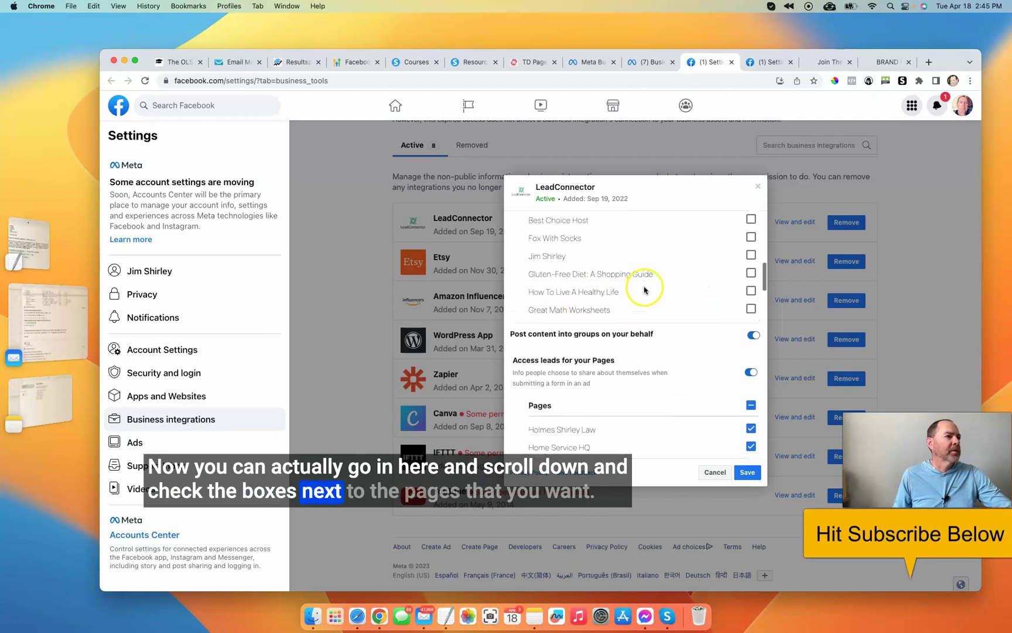
{"action": "scroll", "coordinate": [645, 290], "scroll_direction": "up", "scroll_amount": 1}
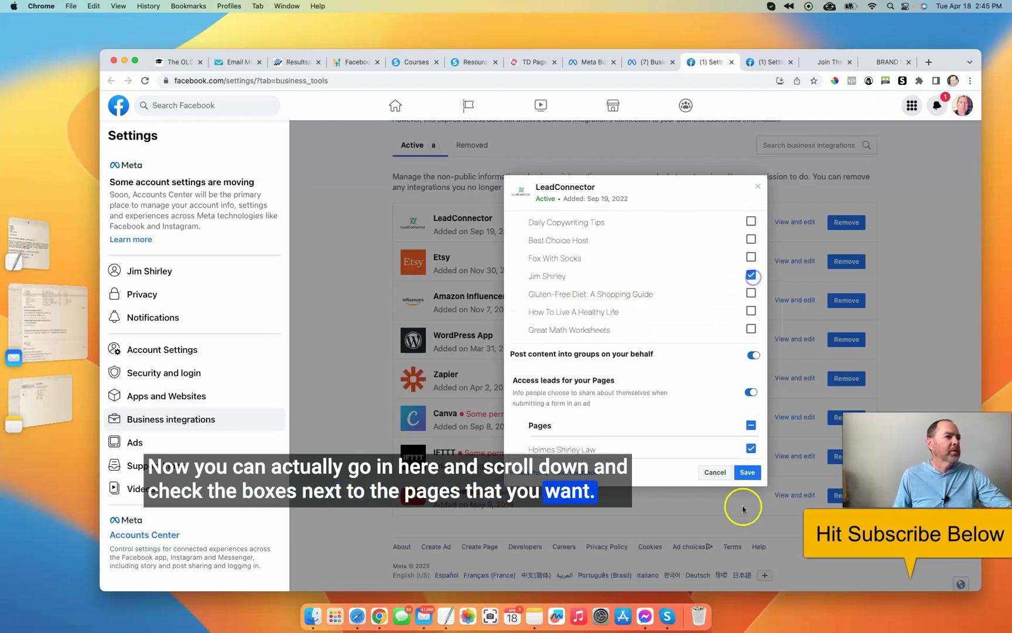
{"action": "left_click", "coordinate": [748, 473]}
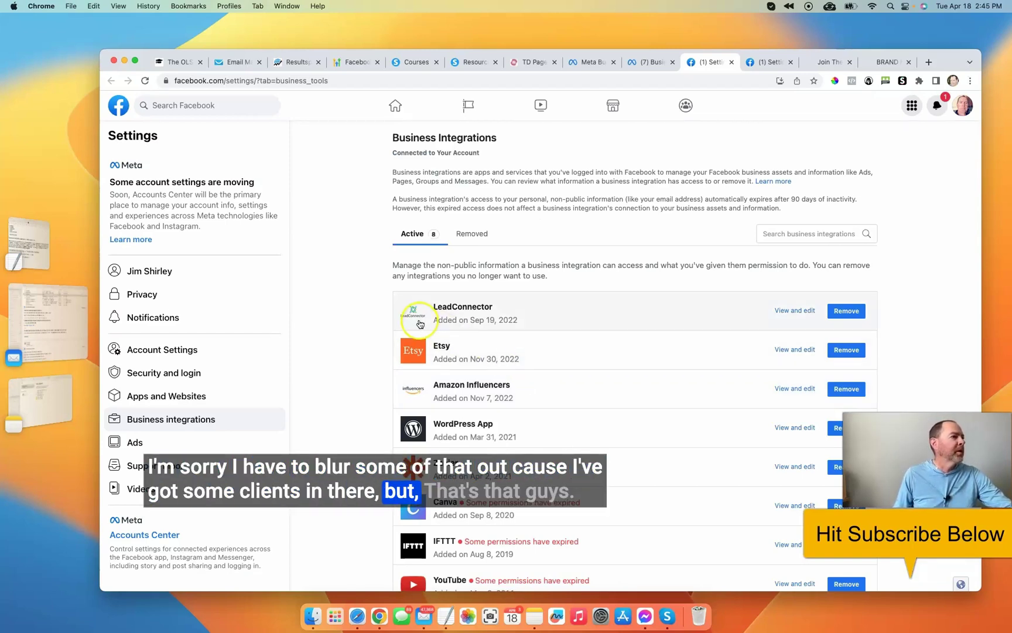
Reload HighLevel's Integrations settings and check the Facebook page selector for the newly permitted page, closing the selector window
{"action": "scroll", "coordinate": [367, 311], "scroll_direction": "down", "scroll_amount": 3}
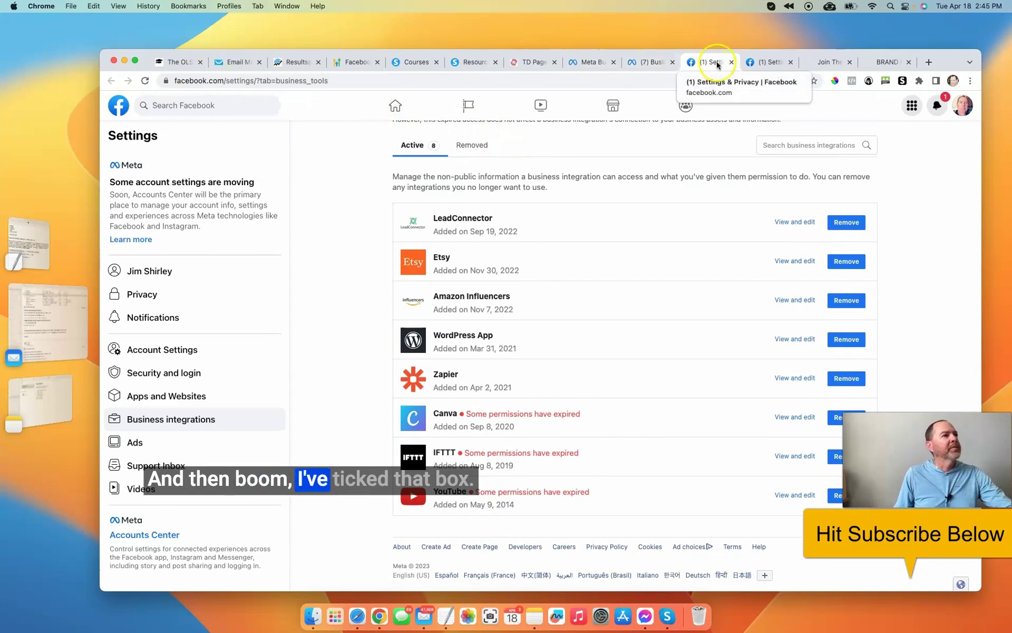
{"action": "left_click", "coordinate": [290, 63]}
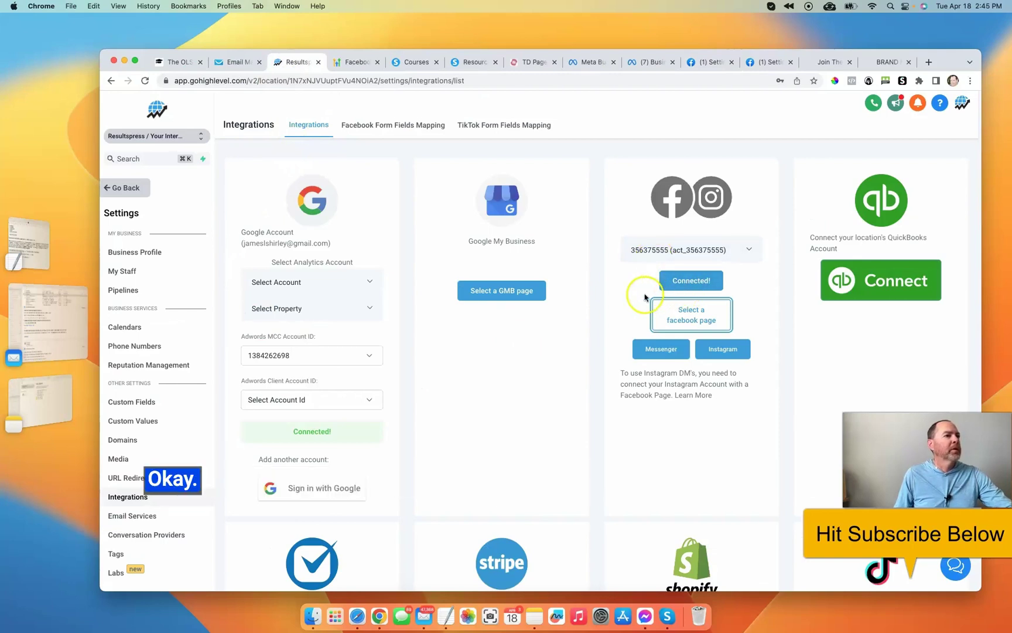
{"action": "left_click", "coordinate": [146, 82]}
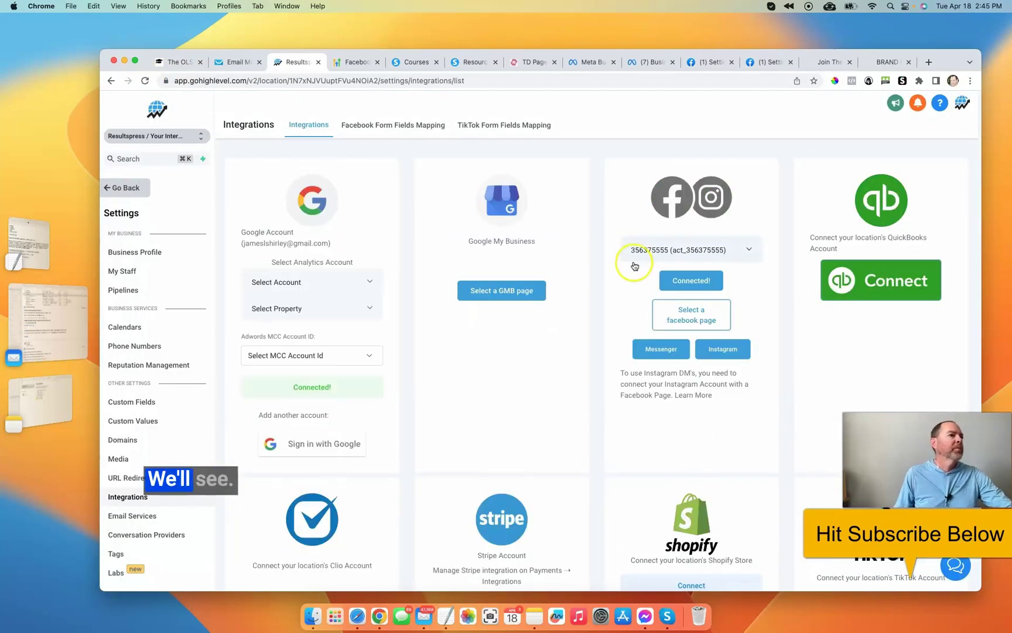
{"action": "left_click", "coordinate": [687, 317]}
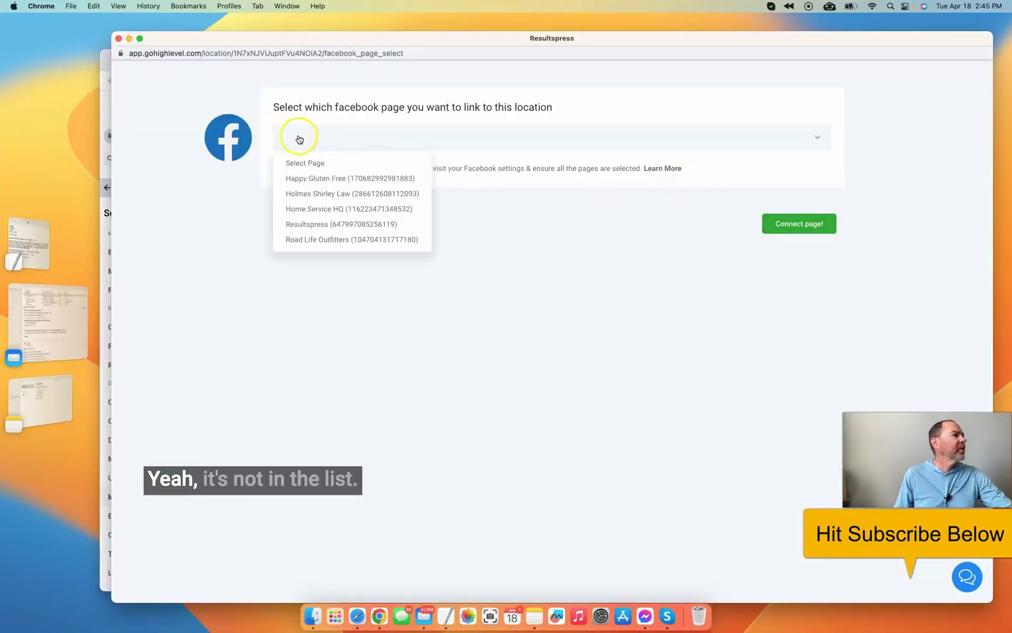
{"action": "left_click", "coordinate": [214, 98]}
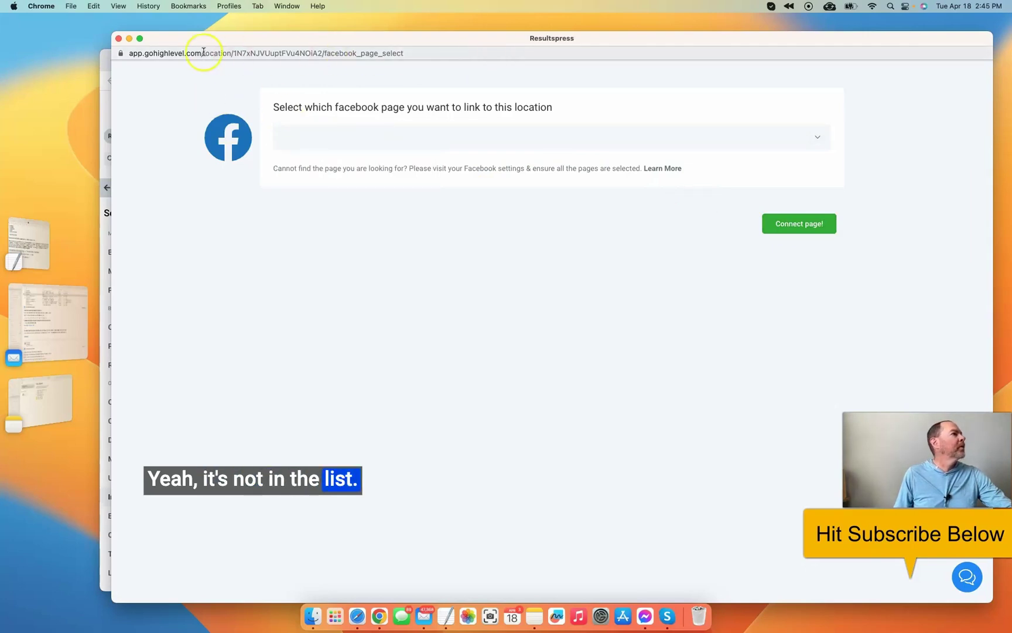
{"action": "left_click", "coordinate": [118, 38]}
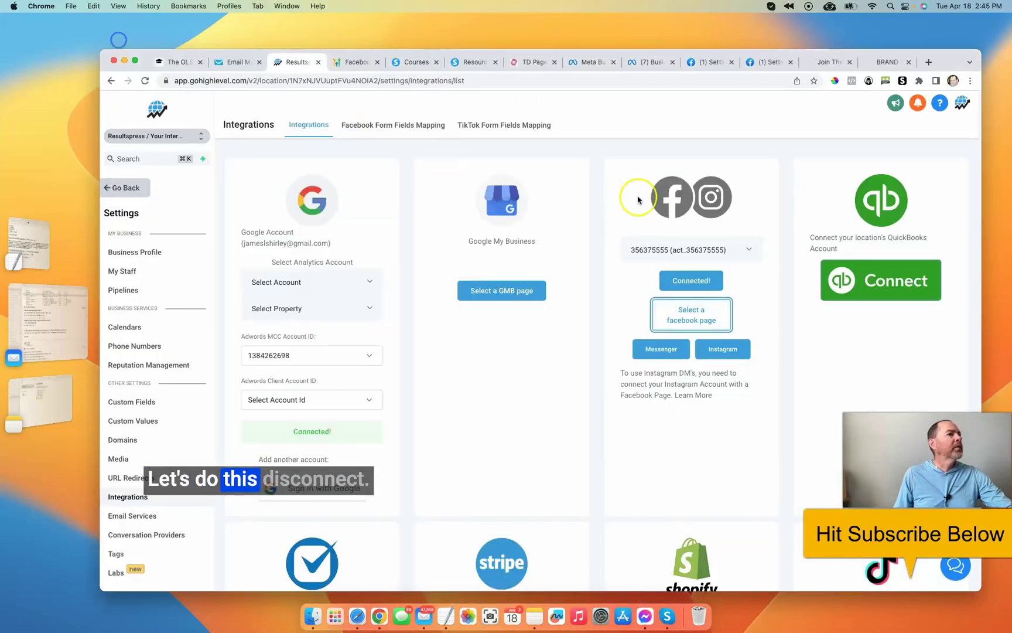
Disconnect the Facebook account in HighLevel's Integrations, reconnect it, and close the page selection window that opens
{"action": "left_click", "coordinate": [709, 284]}
{"action": "left_click", "coordinate": [697, 203]}
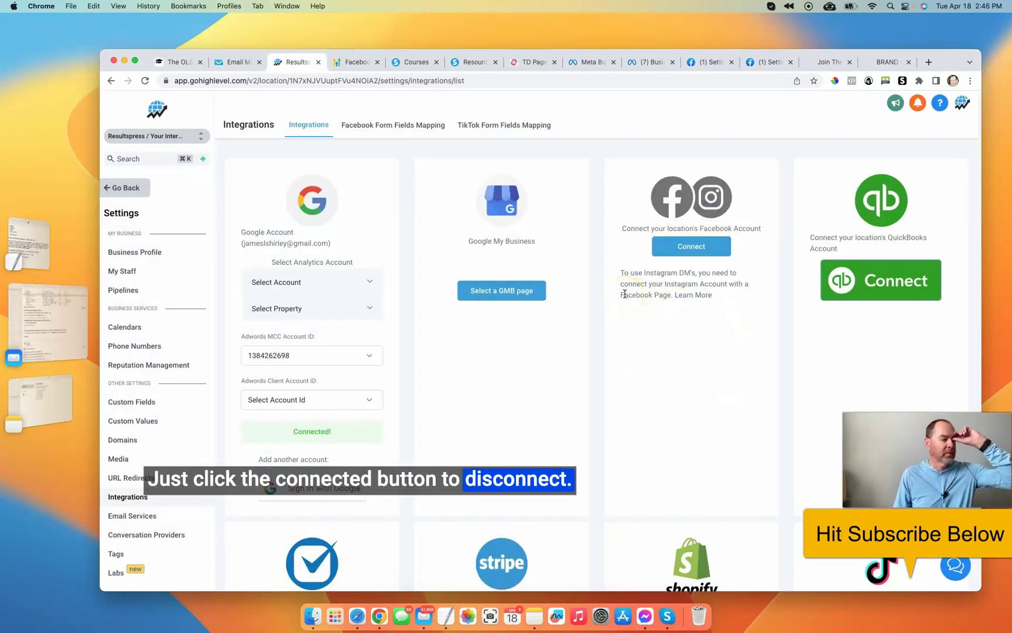
{"action": "left_click", "coordinate": [712, 253]}
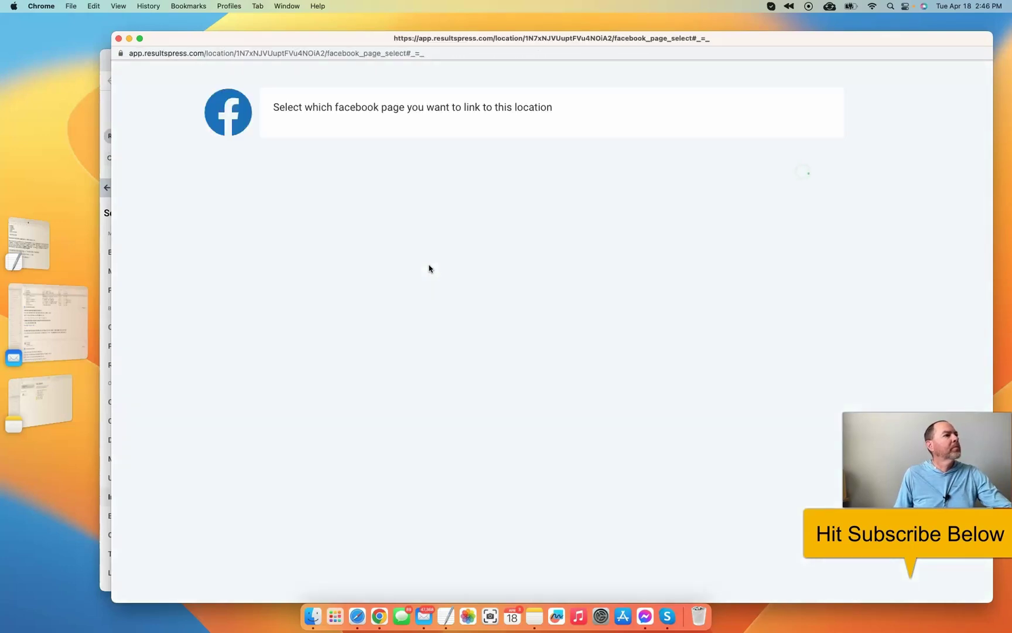
{"action": "left_click", "coordinate": [118, 39]}
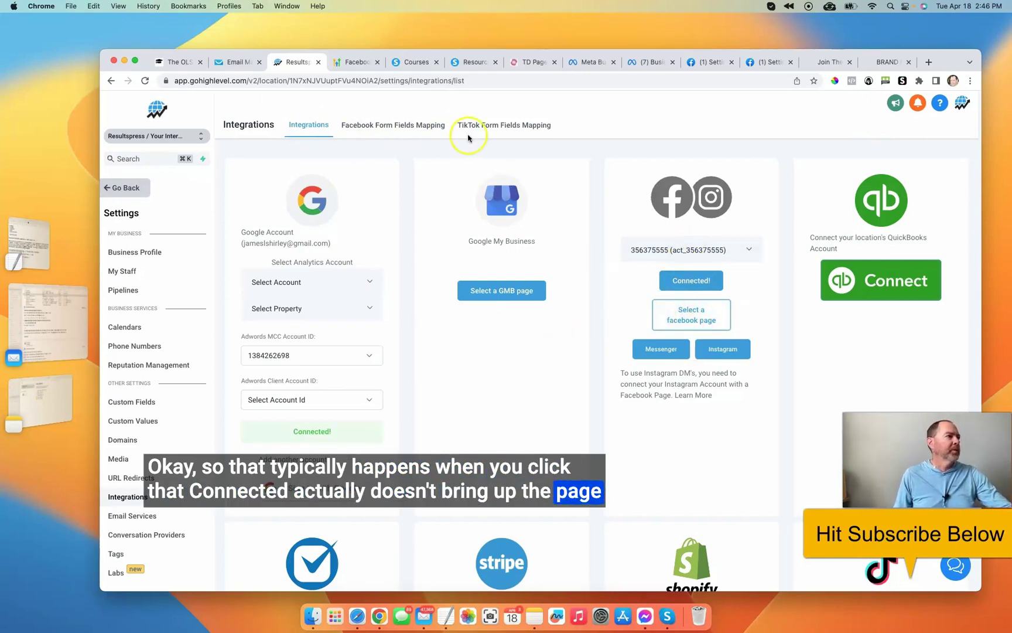
Reopen HighLevel's Facebook page selector to list the available pages and check which page is linked to the location
{"action": "left_click", "coordinate": [691, 315]}
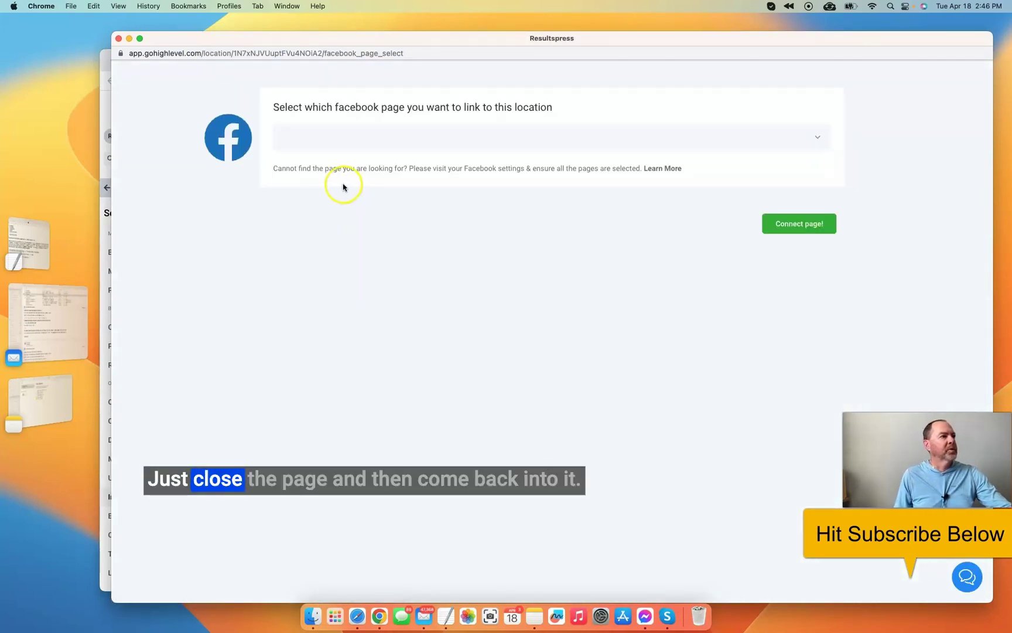
{"action": "left_click", "coordinate": [813, 139]}
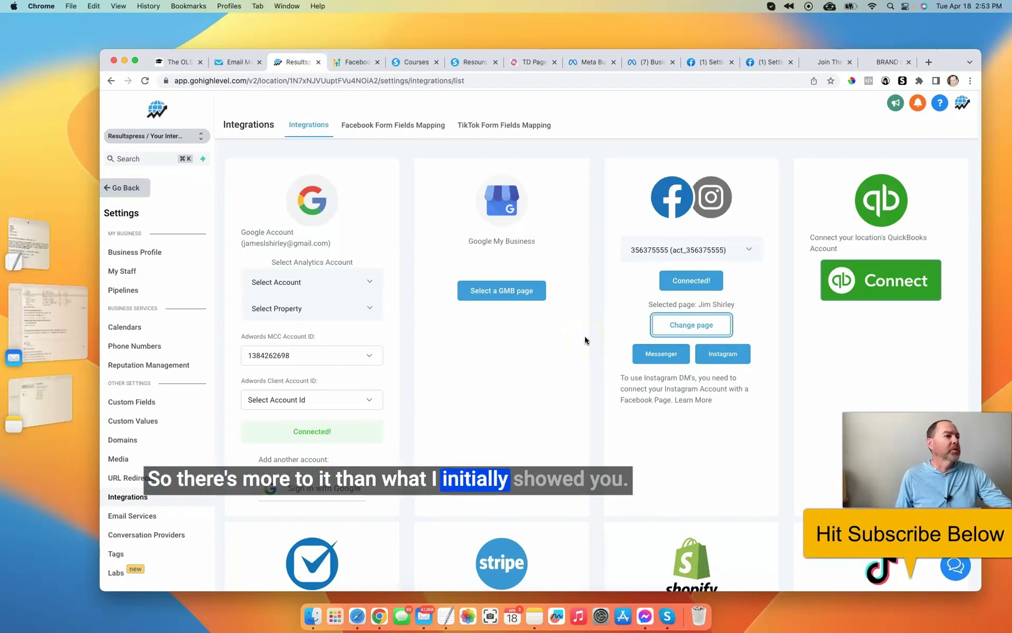
{"action": "left_click_drag", "start_coordinate": [735, 305], "coordinate": [696, 303]}
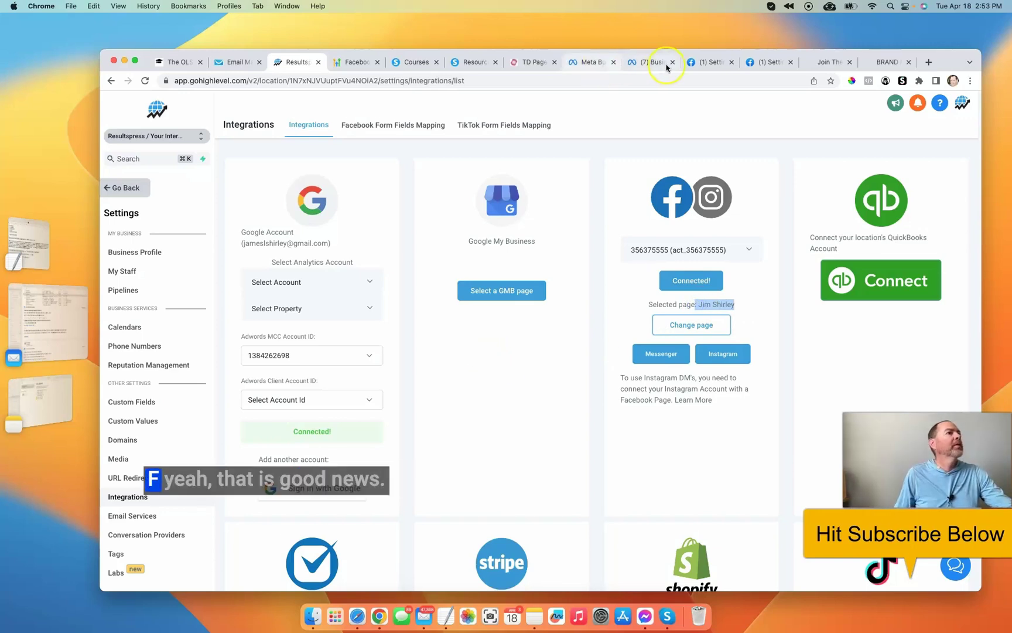
Revisit Meta's Connected apps page and Business Integrations, and reopen LeadConnector's permissions for review
{"action": "left_click", "coordinate": [648, 67]}
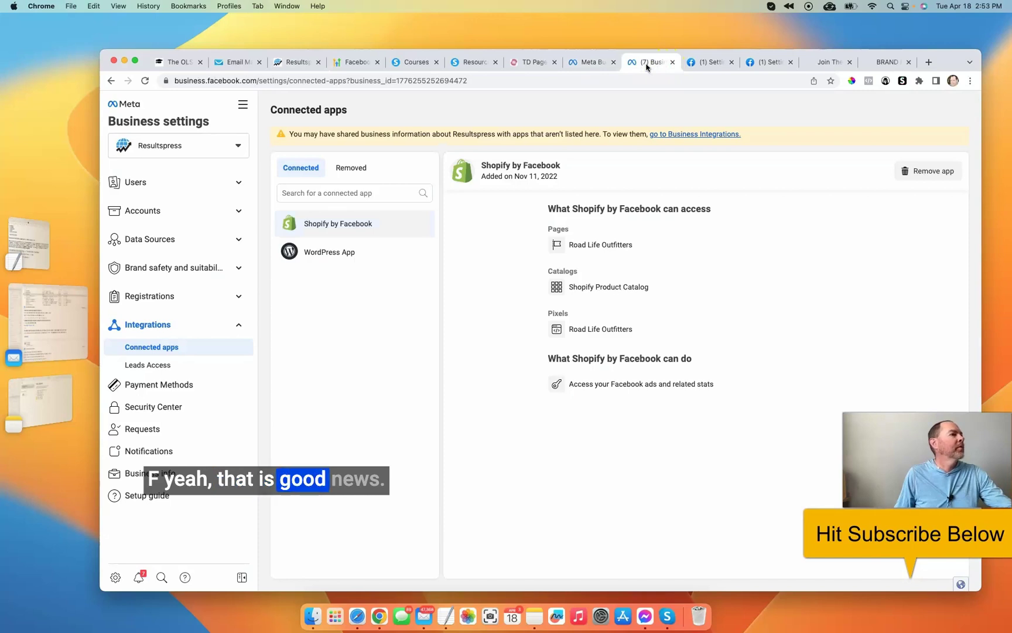
{"action": "left_click", "coordinate": [692, 64]}
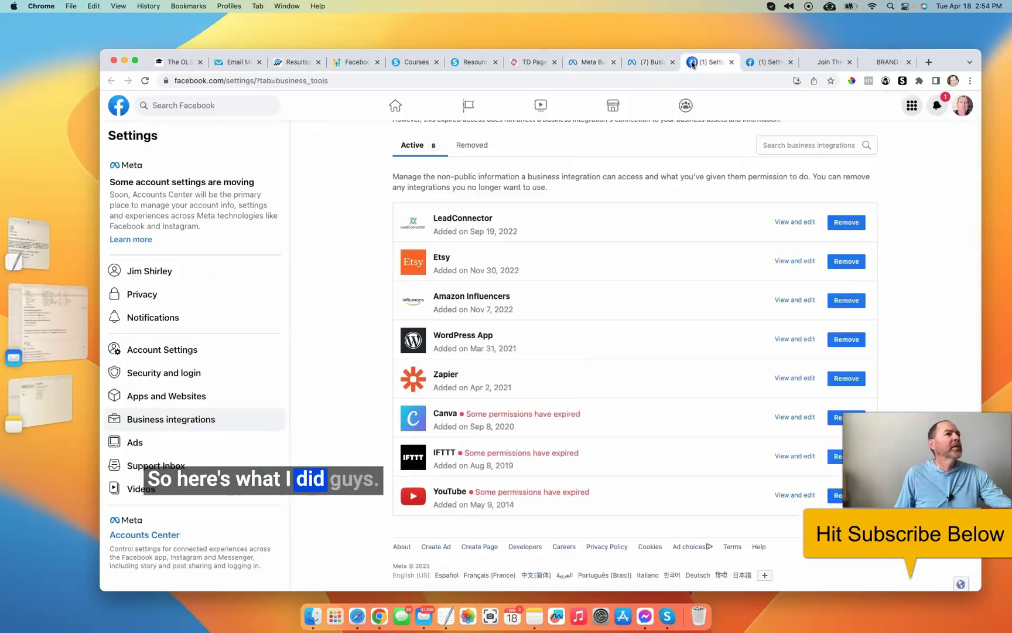
{"action": "left_click", "coordinate": [647, 62]}
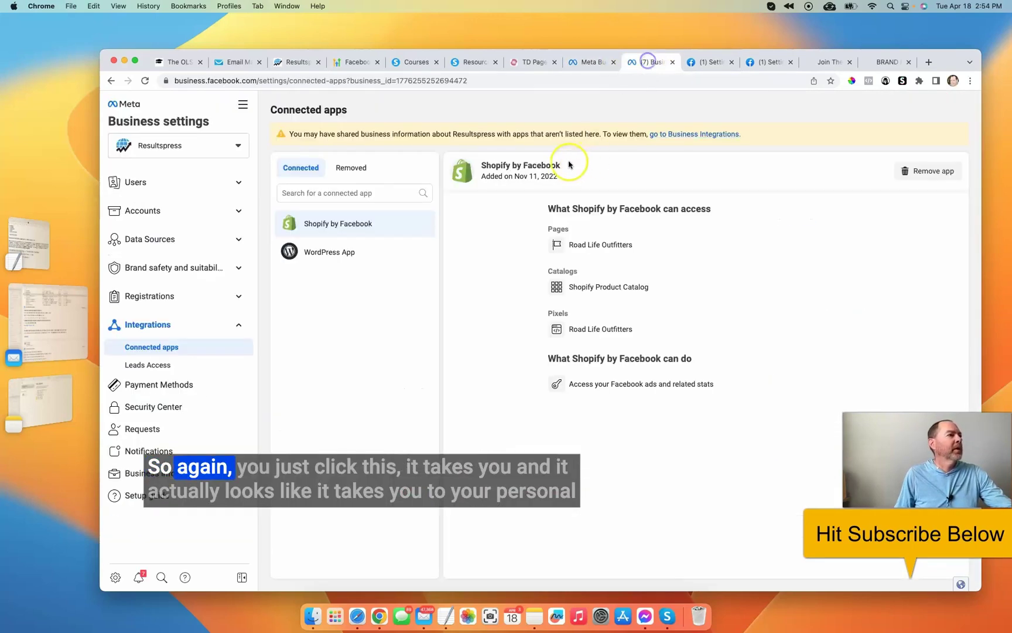
{"action": "left_click", "coordinate": [703, 71]}
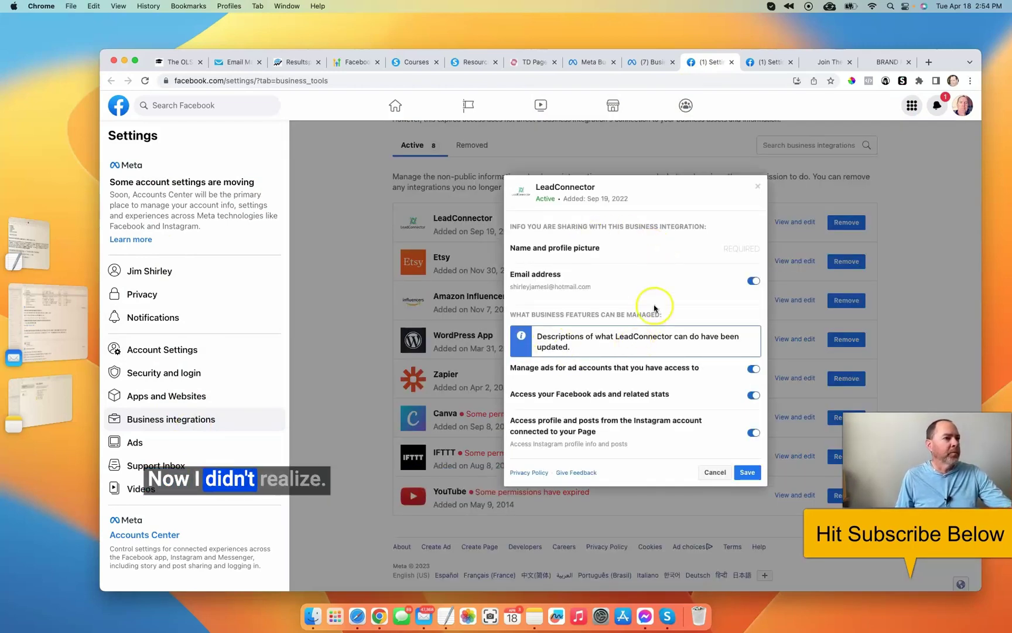
Expand the full page list under LeadConnector's Messenger conversations permission and review which pages are ticked
{"action": "scroll", "coordinate": [638, 340], "scroll_direction": "down", "scroll_amount": 5}
{"action": "scroll", "coordinate": [656, 303], "scroll_direction": "down", "scroll_amount": 2}
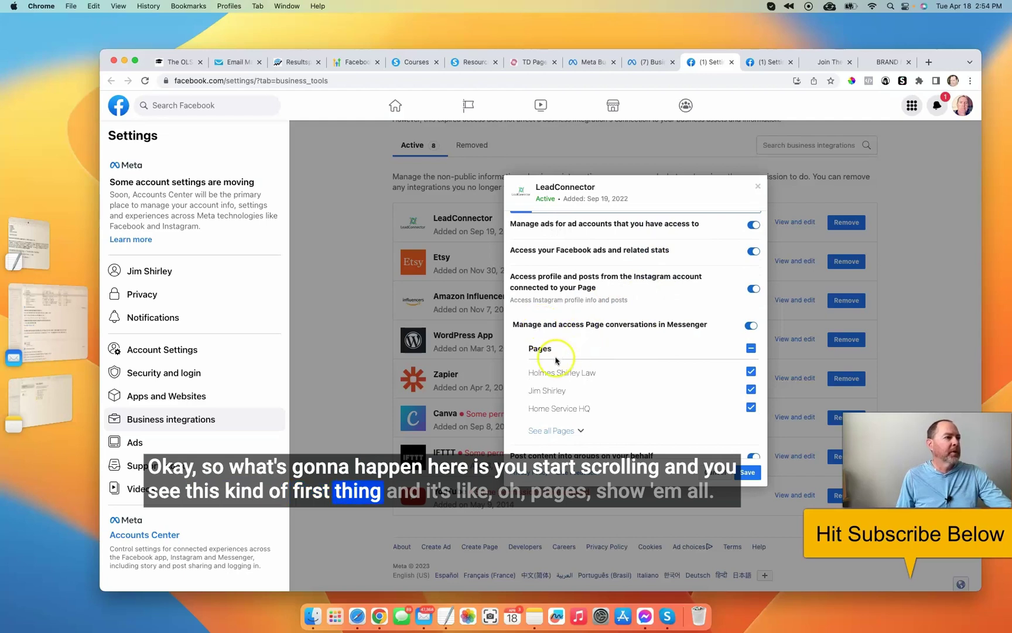
{"action": "scroll", "coordinate": [556, 361], "scroll_direction": "down", "scroll_amount": 3}
{"action": "left_click", "coordinate": [553, 349]}
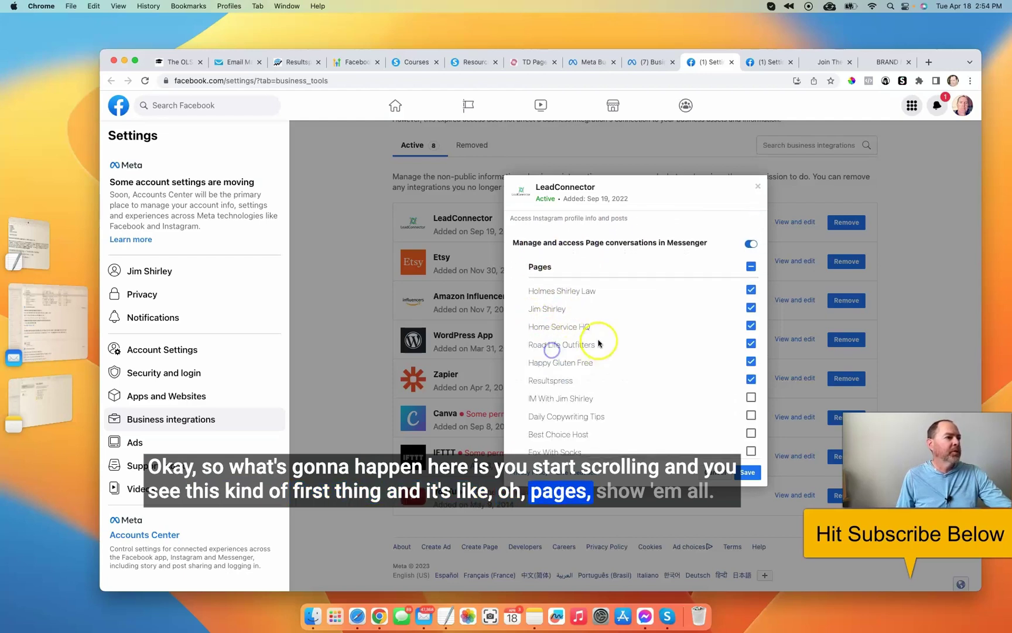
{"action": "scroll", "coordinate": [605, 339], "scroll_direction": "down", "scroll_amount": 5}
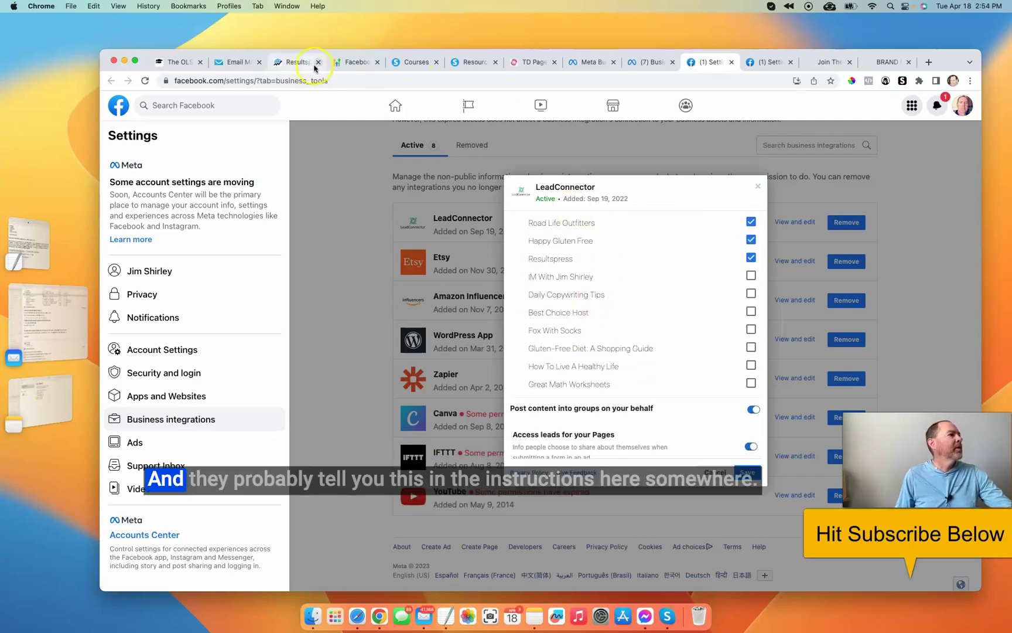
Consult HighLevel's help article on missing Facebook pages for its instructions on turning on toggles and marking page checkboxes
{"action": "left_click", "coordinate": [355, 61]}
{"action": "scroll", "coordinate": [403, 378], "scroll_direction": "down", "scroll_amount": 2}
{"action": "scroll", "coordinate": [402, 379], "scroll_direction": "down", "scroll_amount": 10}
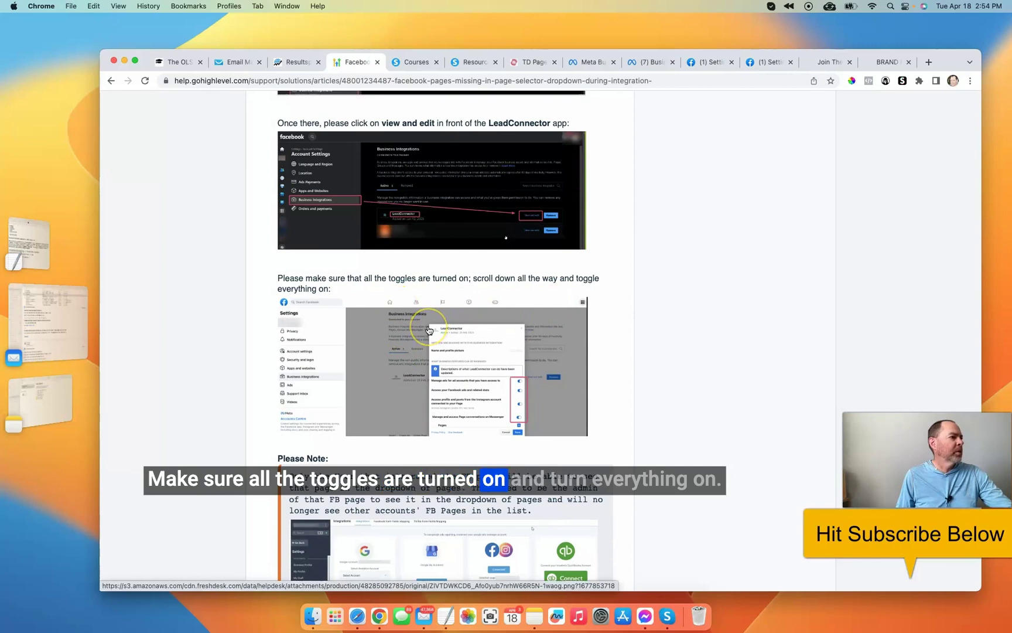
{"action": "scroll", "coordinate": [429, 330], "scroll_direction": "down", "scroll_amount": 8}
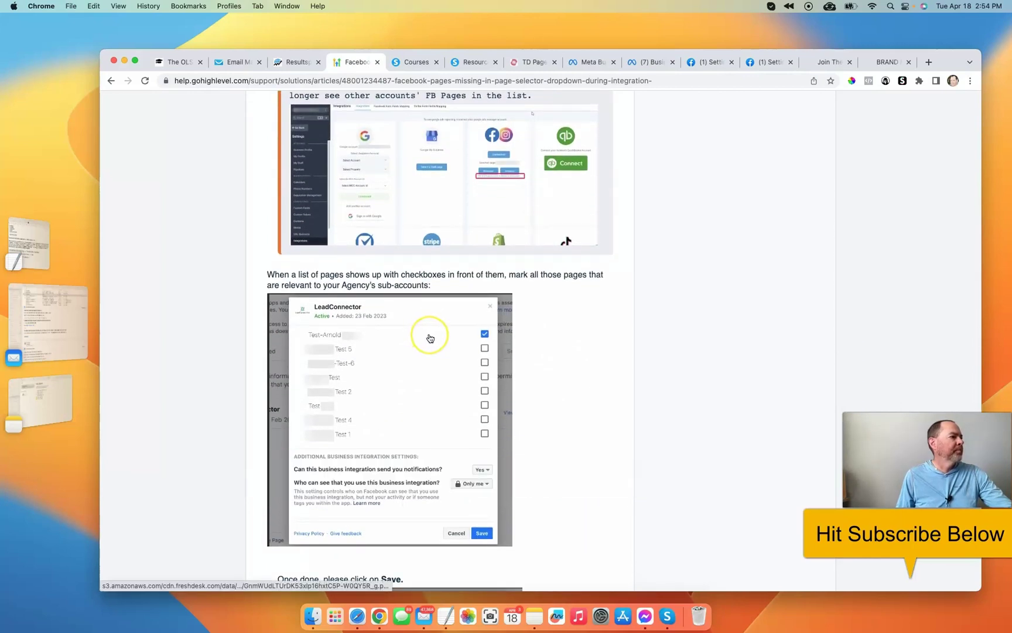
Return to LeadConnector's permissions and examine the page checkboxes under Manage and access Page conversations in Messenger
{"action": "left_click", "coordinate": [646, 64]}
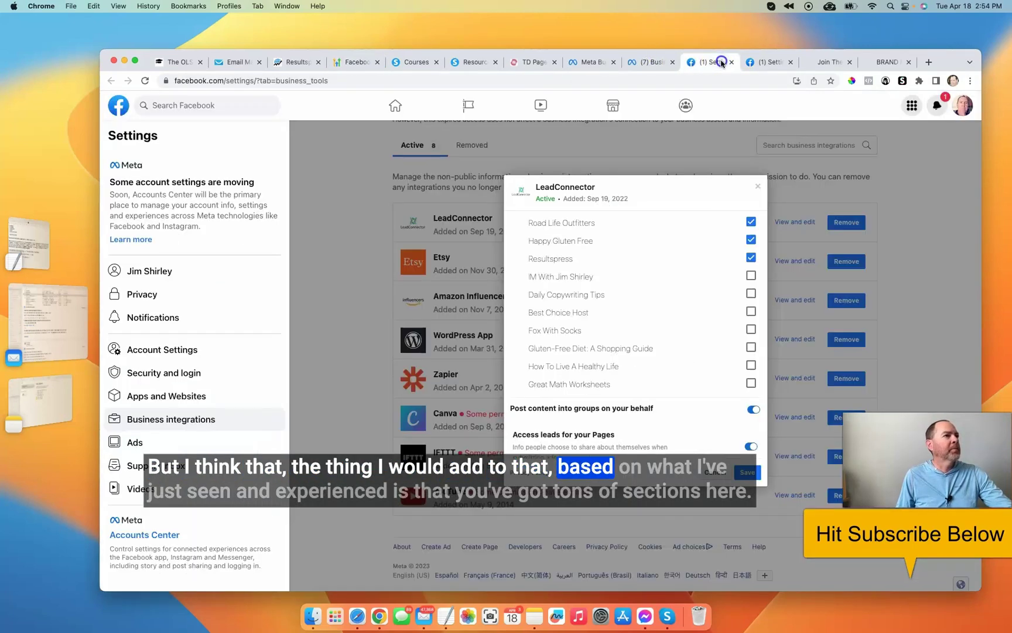
{"action": "left_click", "coordinate": [710, 62]}
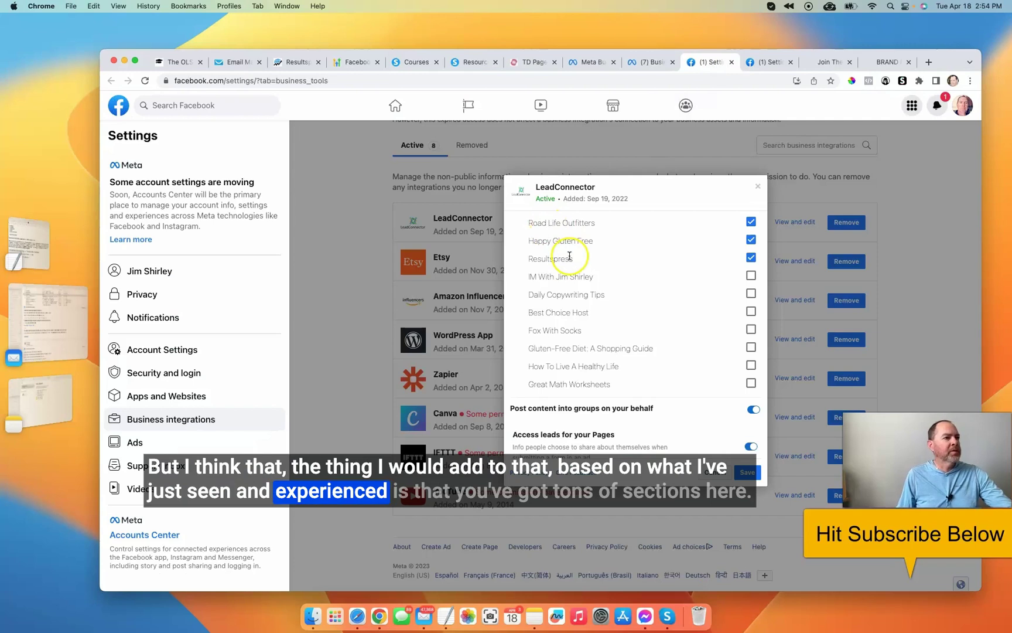
{"action": "scroll", "coordinate": [568, 249], "scroll_direction": "up", "scroll_amount": 2}
{"action": "scroll", "coordinate": [570, 254], "scroll_direction": "up", "scroll_amount": 5}
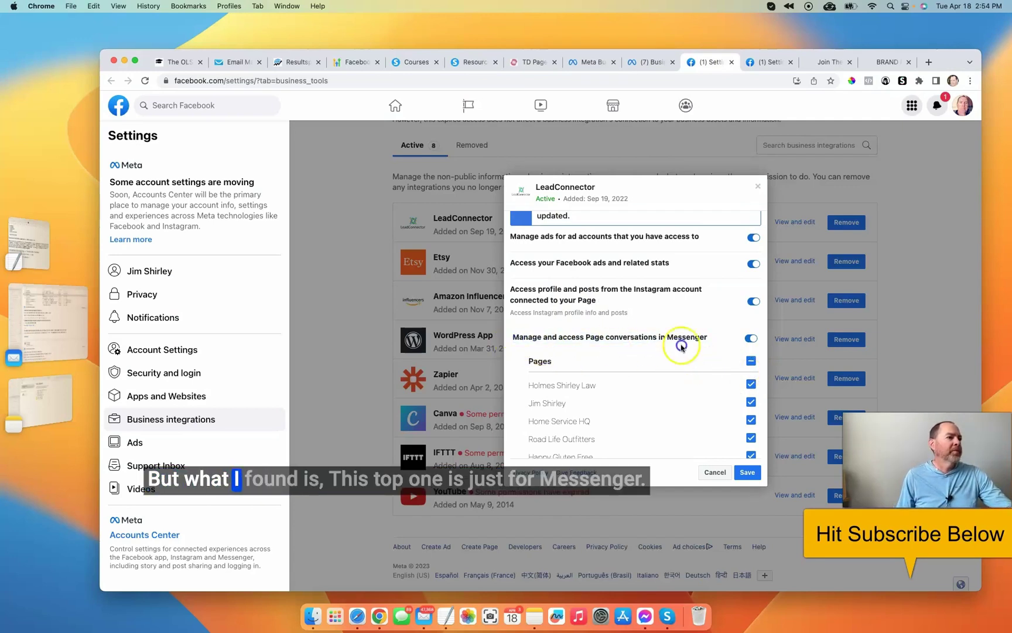
{"action": "left_click_drag", "start_coordinate": [663, 345], "coordinate": [694, 339]}
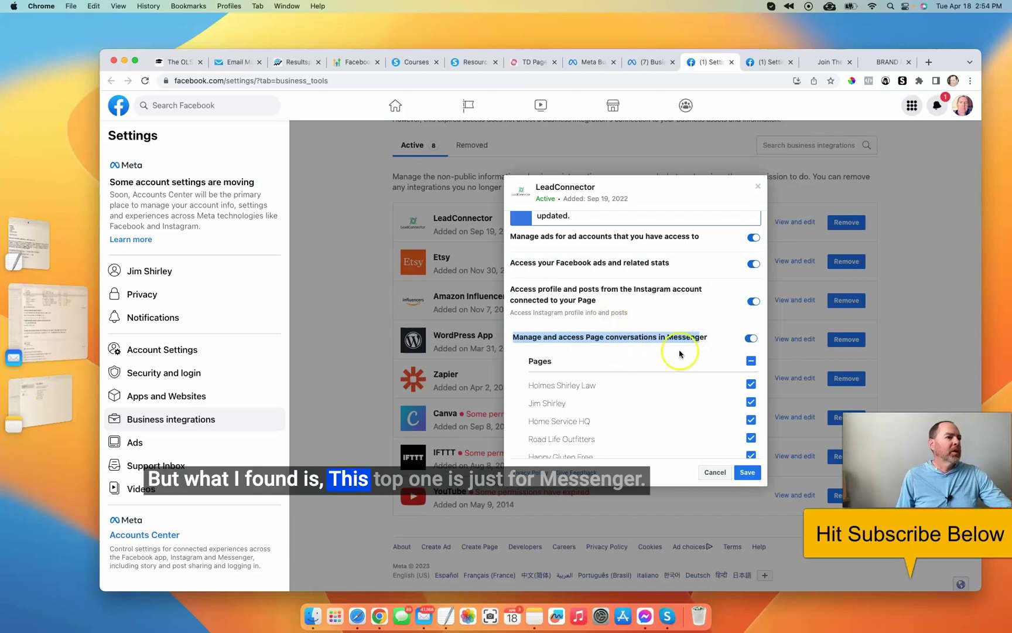
{"action": "scroll", "coordinate": [679, 354], "scroll_direction": "down", "scroll_amount": 5}
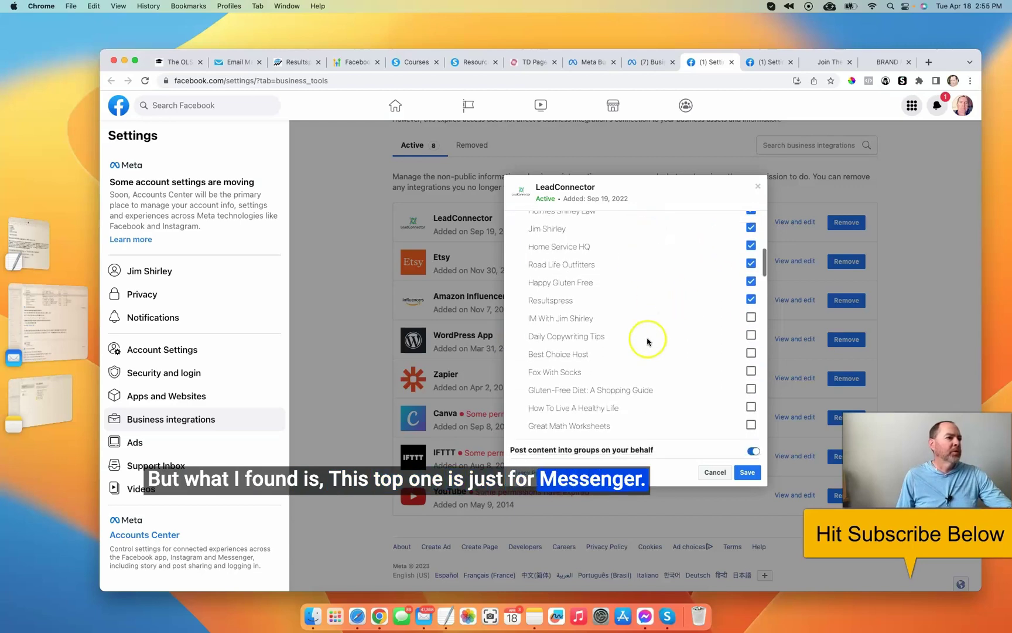
{"action": "scroll", "coordinate": [647, 341], "scroll_direction": "down", "scroll_amount": 4}
{"action": "scroll", "coordinate": [694, 293], "scroll_direction": "up", "scroll_amount": 4}
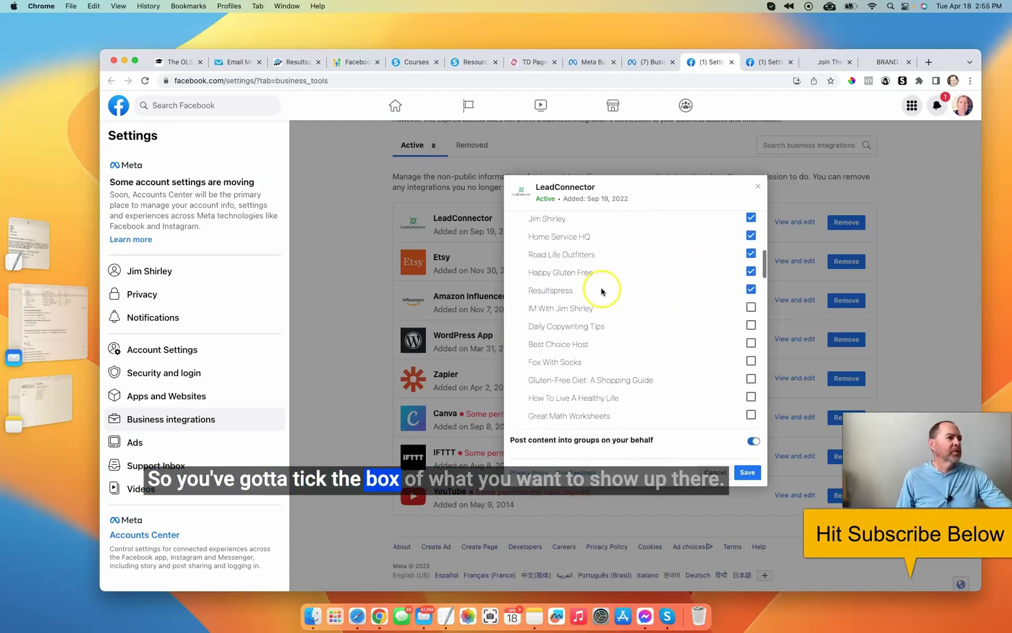
Examine the Access leads for your Pages permission and its page checkboxes, highlighting its heading
{"action": "scroll", "coordinate": [601, 276], "scroll_direction": "down", "scroll_amount": 4}
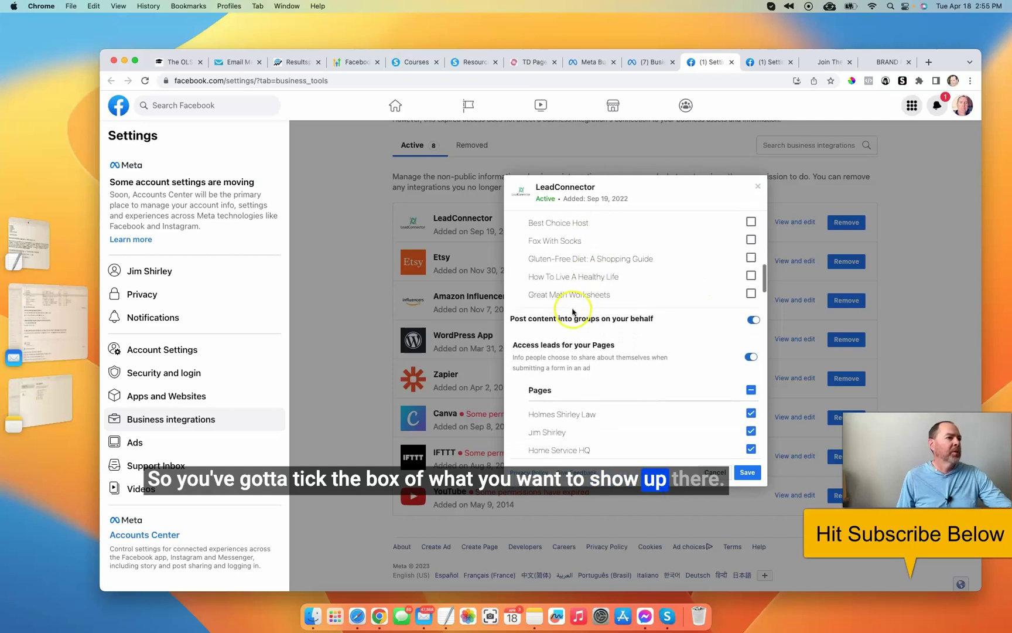
{"action": "scroll", "coordinate": [724, 312], "scroll_direction": "down", "scroll_amount": 3}
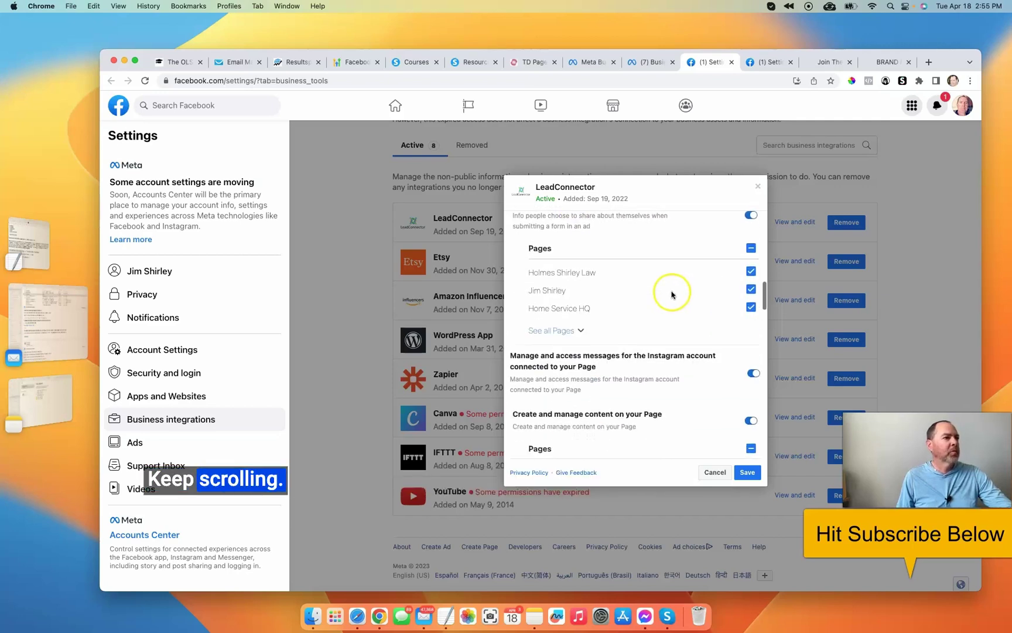
{"action": "scroll", "coordinate": [577, 287], "scroll_direction": "up", "scroll_amount": 2}
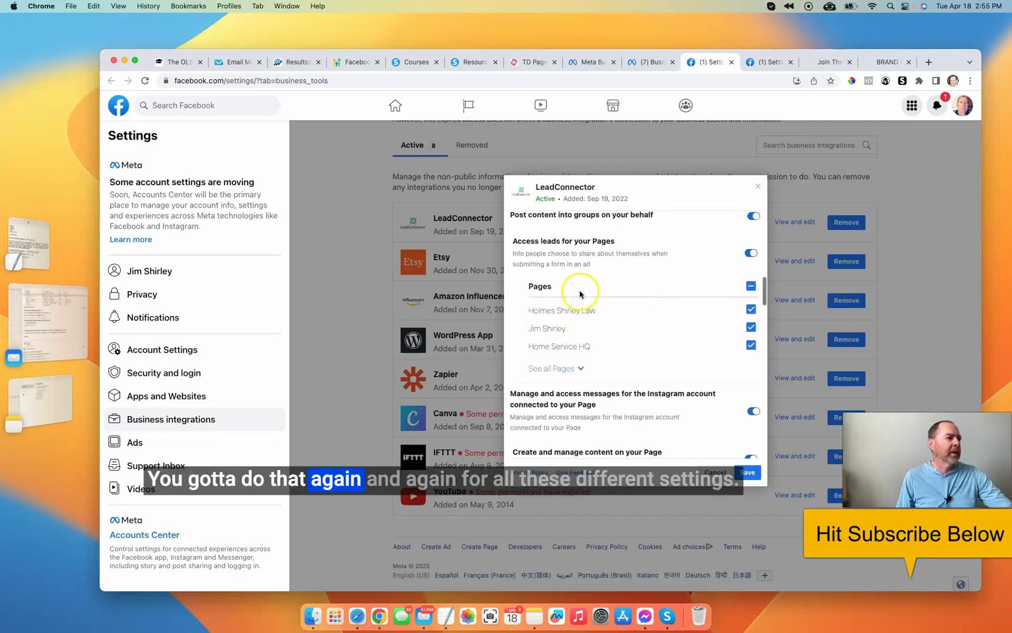
{"action": "left_click_drag", "start_coordinate": [640, 263], "coordinate": [516, 264]}
{"action": "scroll", "coordinate": [601, 275], "scroll_direction": "down", "scroll_amount": 1}
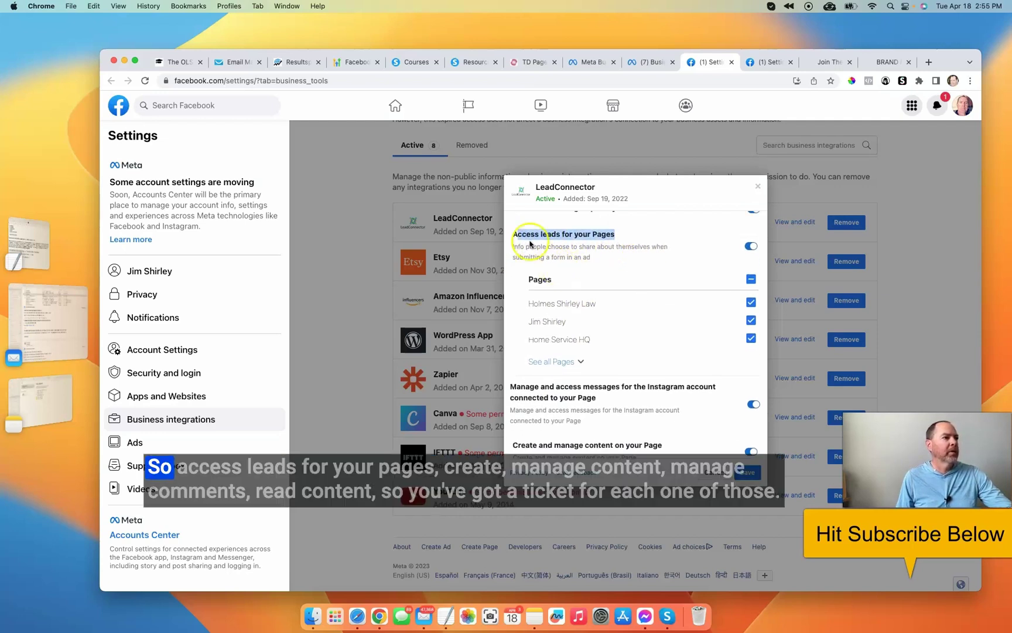
Review the page checkboxes under LeadConnector's permissions for managing content, comments and ads and for reading posted content
{"action": "scroll", "coordinate": [615, 287], "scroll_direction": "down", "scroll_amount": 5}
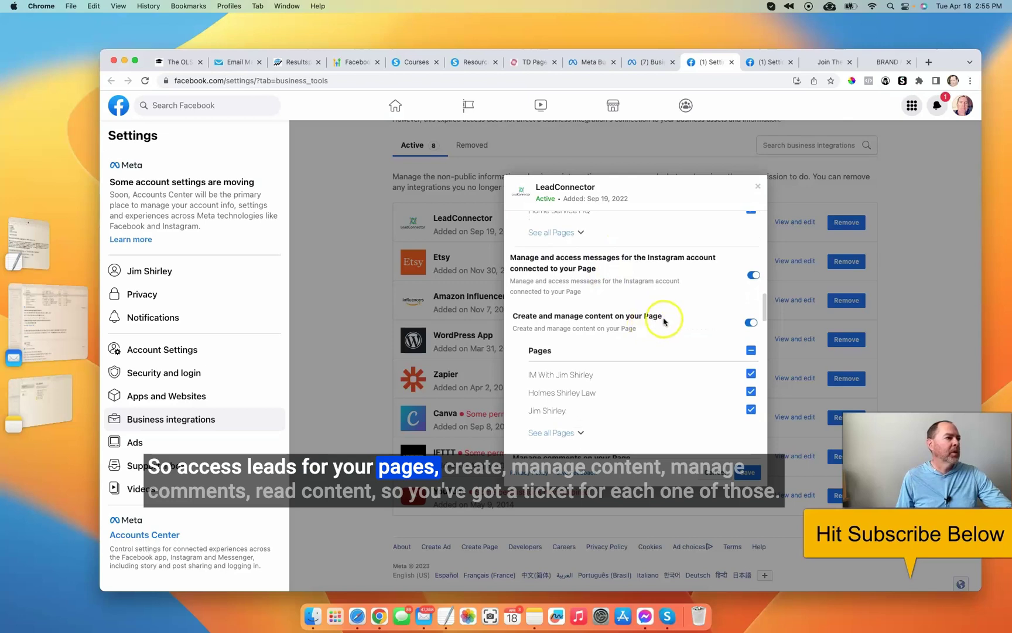
{"action": "scroll", "coordinate": [565, 295], "scroll_direction": "down", "scroll_amount": 5}
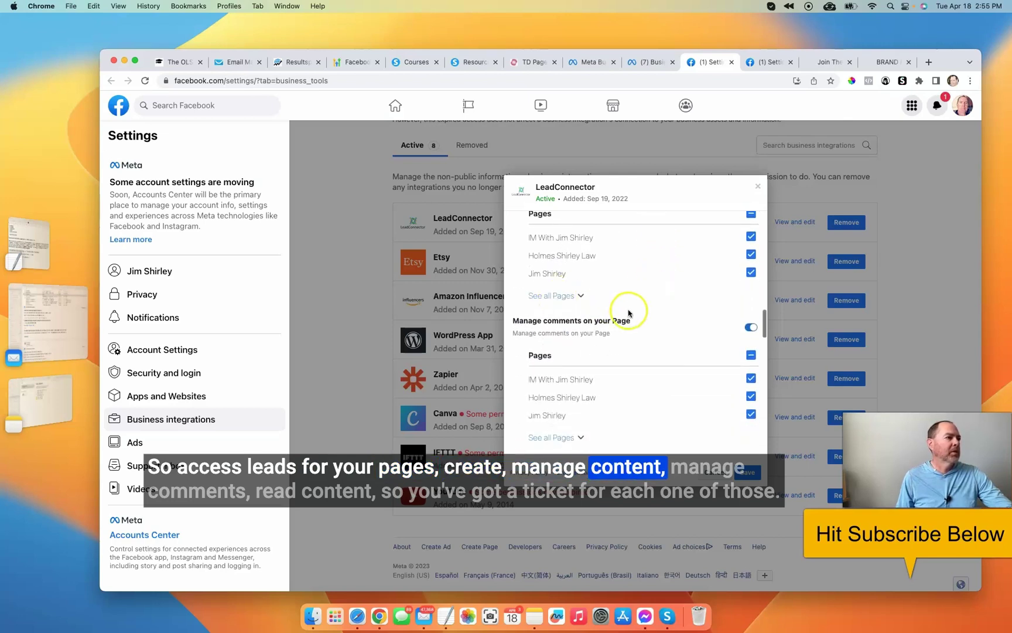
{"action": "scroll", "coordinate": [628, 352], "scroll_direction": "down", "scroll_amount": 4}
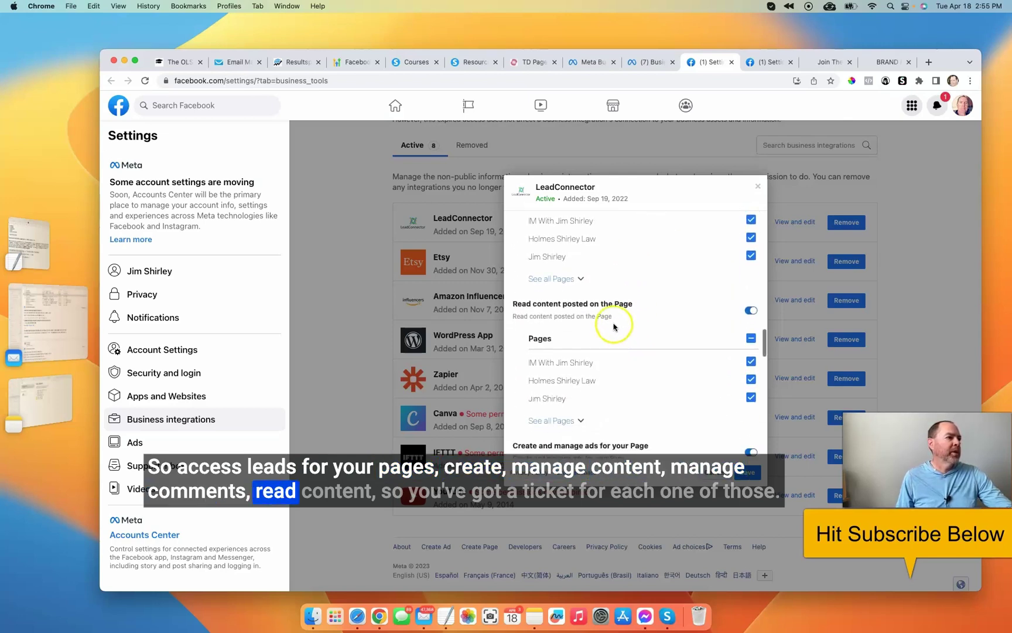
{"action": "scroll", "coordinate": [643, 350], "scroll_direction": "down", "scroll_amount": 6}
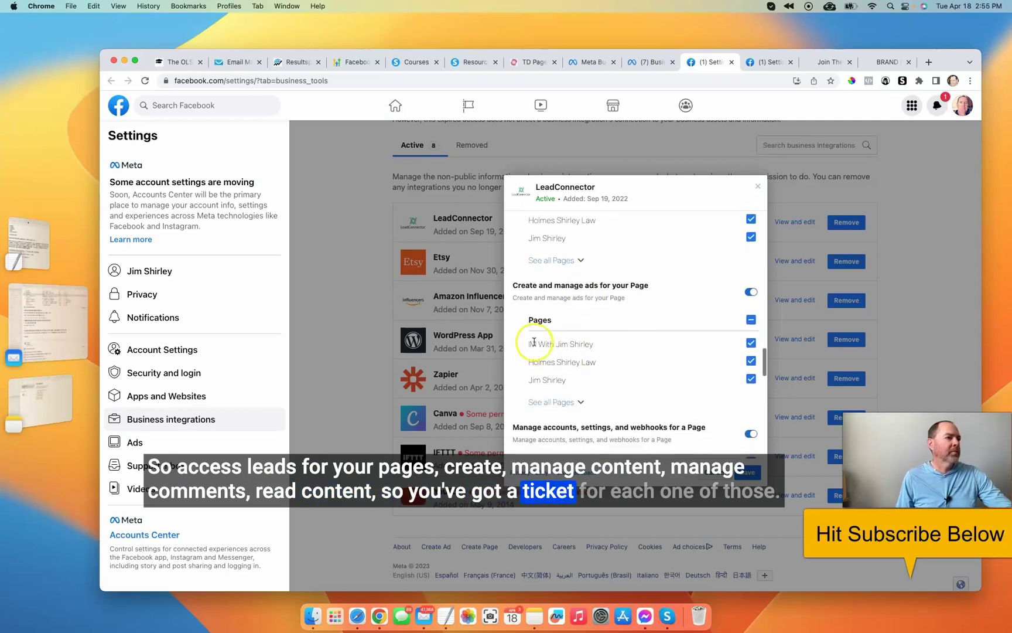
{"action": "left_click", "coordinate": [652, 281]}
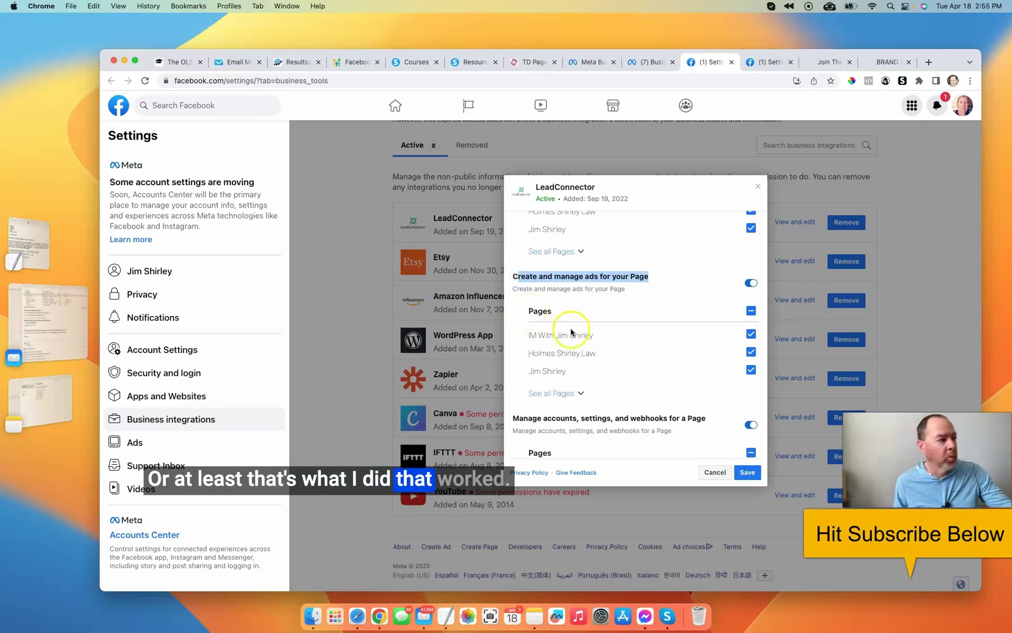
{"action": "scroll", "coordinate": [596, 311], "scroll_direction": "down", "scroll_amount": 3}
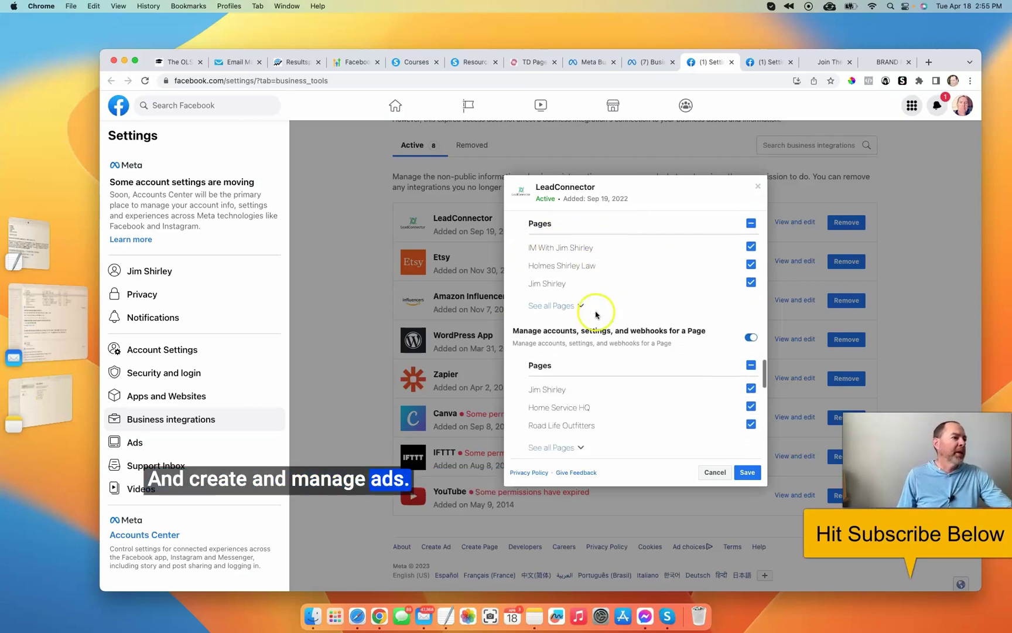
Highlight the Manage accounts, settings, and webhooks for a Page permission and check its ticked pages
{"action": "scroll", "coordinate": [595, 315], "scroll_direction": "down", "scroll_amount": 1}
{"action": "left_click_drag", "start_coordinate": [701, 305], "coordinate": [566, 304]}
{"action": "scroll", "coordinate": [563, 308], "scroll_direction": "down", "scroll_amount": 1}
{"action": "left_click", "coordinate": [562, 309]}
{"action": "scroll", "coordinate": [560, 314], "scroll_direction": "down", "scroll_amount": 4}
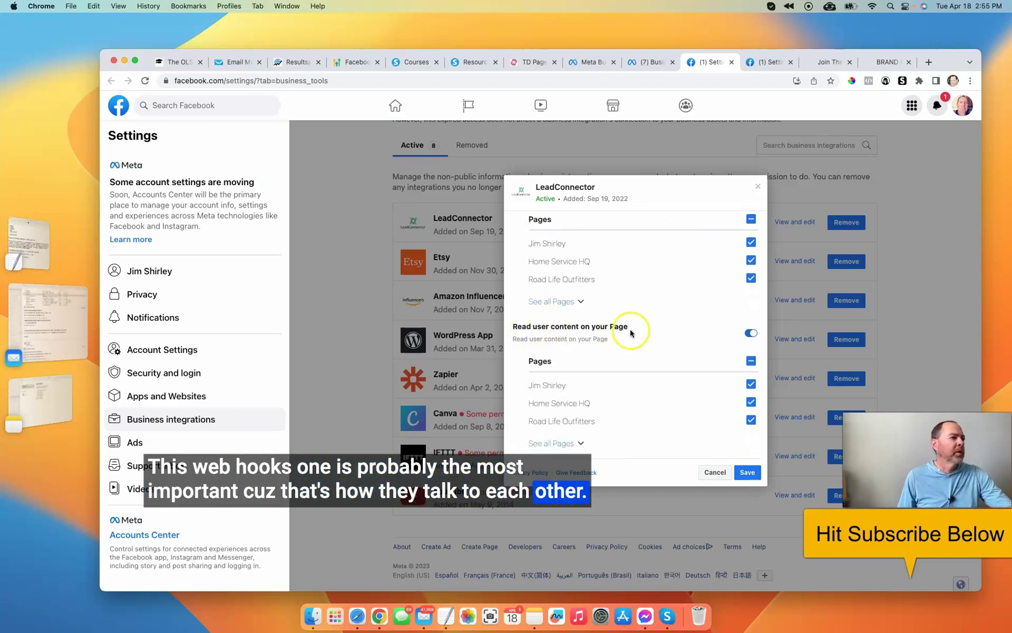
Review the pages ticked under Read user content on your Page and Show a list of the Pages you manage
{"action": "left_click_drag", "start_coordinate": [639, 327], "coordinate": [531, 326]}
{"action": "left_click", "coordinate": [612, 331]}
{"action": "scroll", "coordinate": [598, 338], "scroll_direction": "down", "scroll_amount": 5}
{"action": "scroll", "coordinate": [568, 338], "scroll_direction": "down", "scroll_amount": 1}
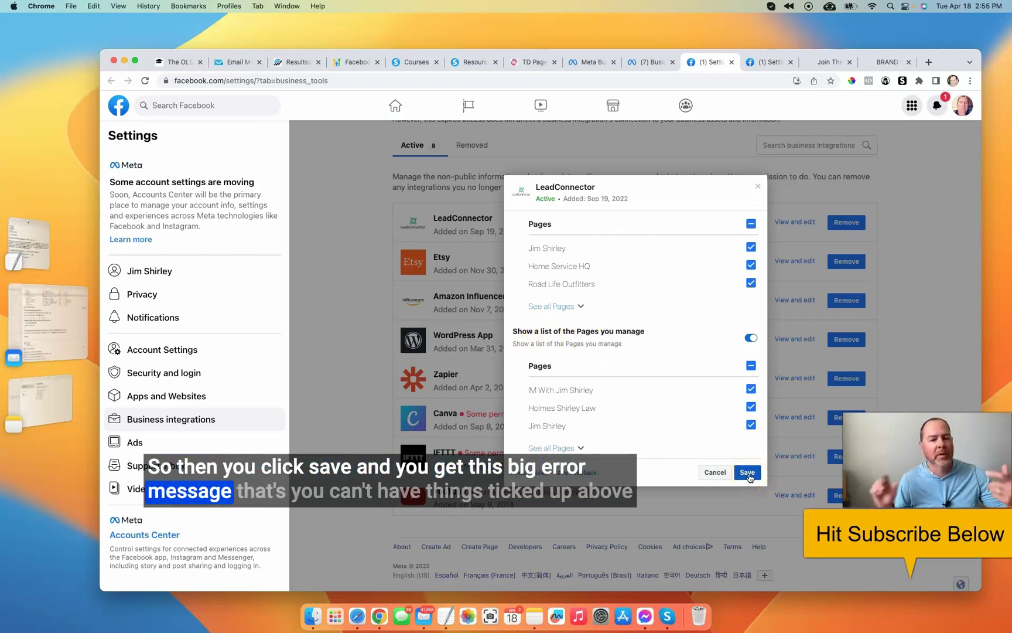
Save LeadConnector's permissions after checking the remaining settings, and return to HighLevel's Integrations settings
{"action": "left_click", "coordinate": [704, 472]}
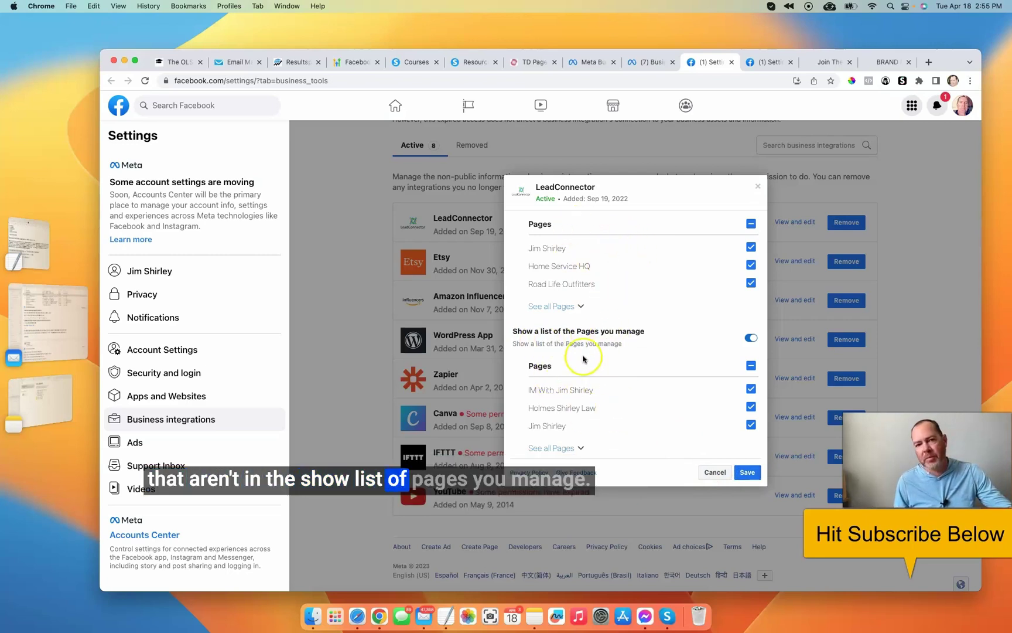
{"action": "scroll", "coordinate": [602, 363], "scroll_direction": "down", "scroll_amount": 4}
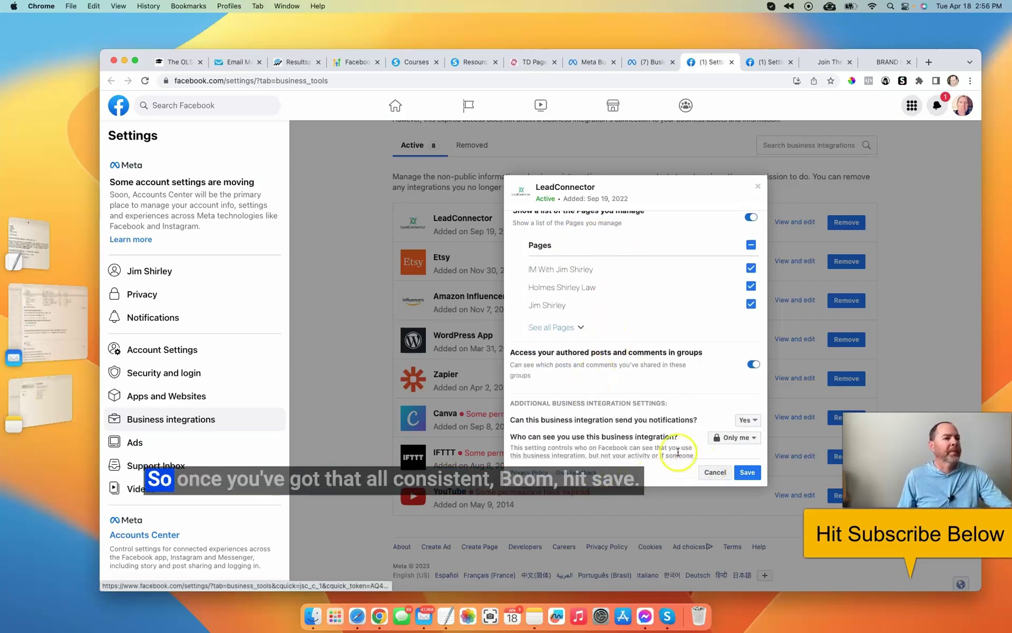
{"action": "left_click", "coordinate": [753, 480]}
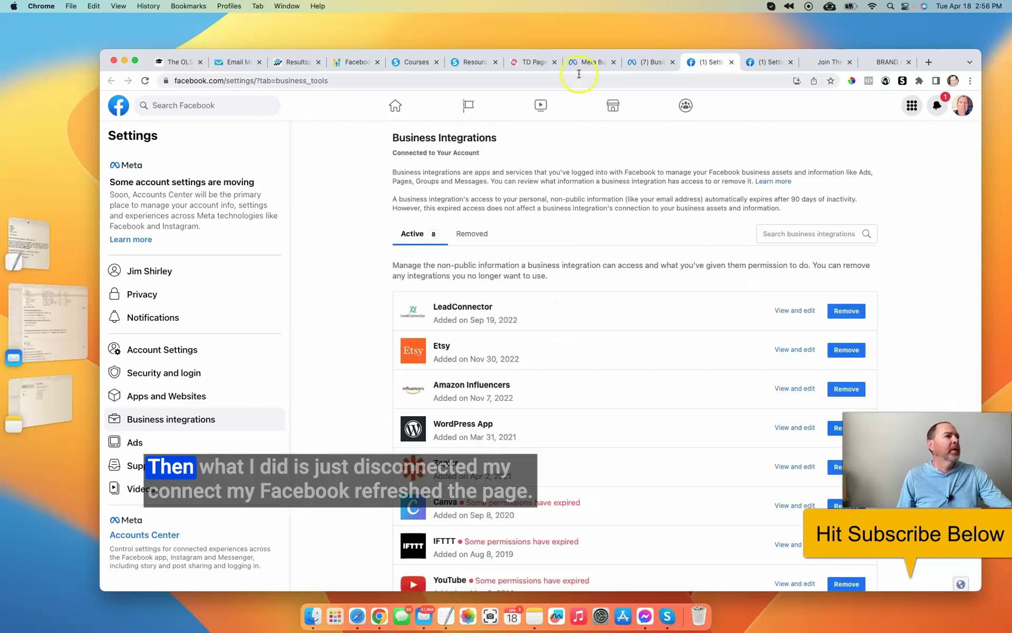
{"action": "left_click", "coordinate": [299, 62]}
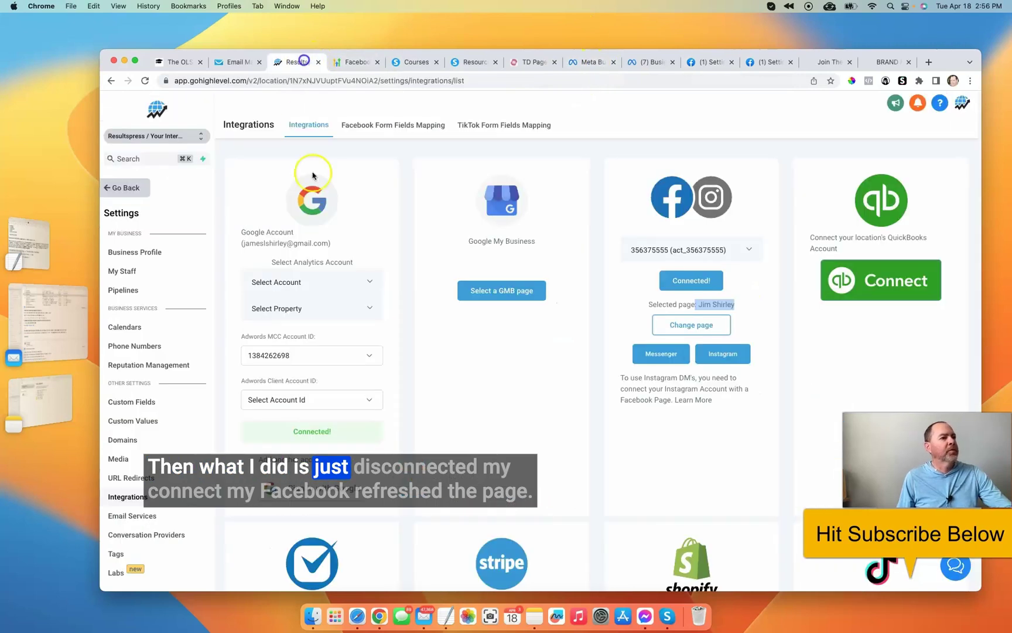